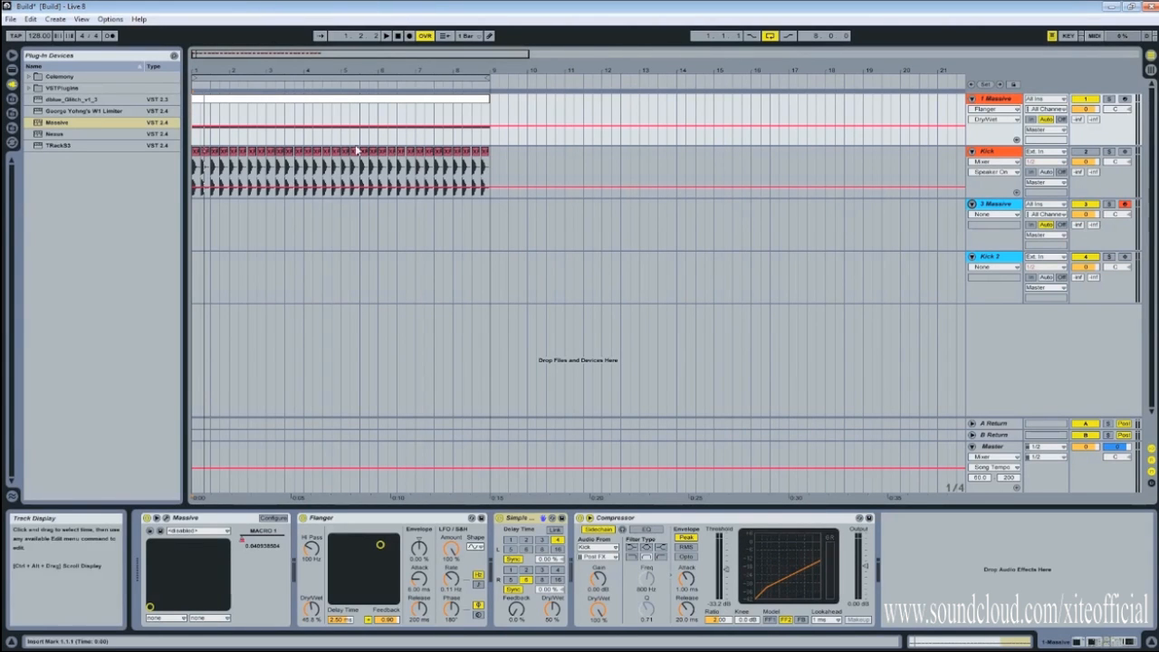
Fold the Kick track and play back the existing eight-bar build.
{"action": "left_click", "coordinate": [972, 152]}
{"action": "key", "text": "space"}
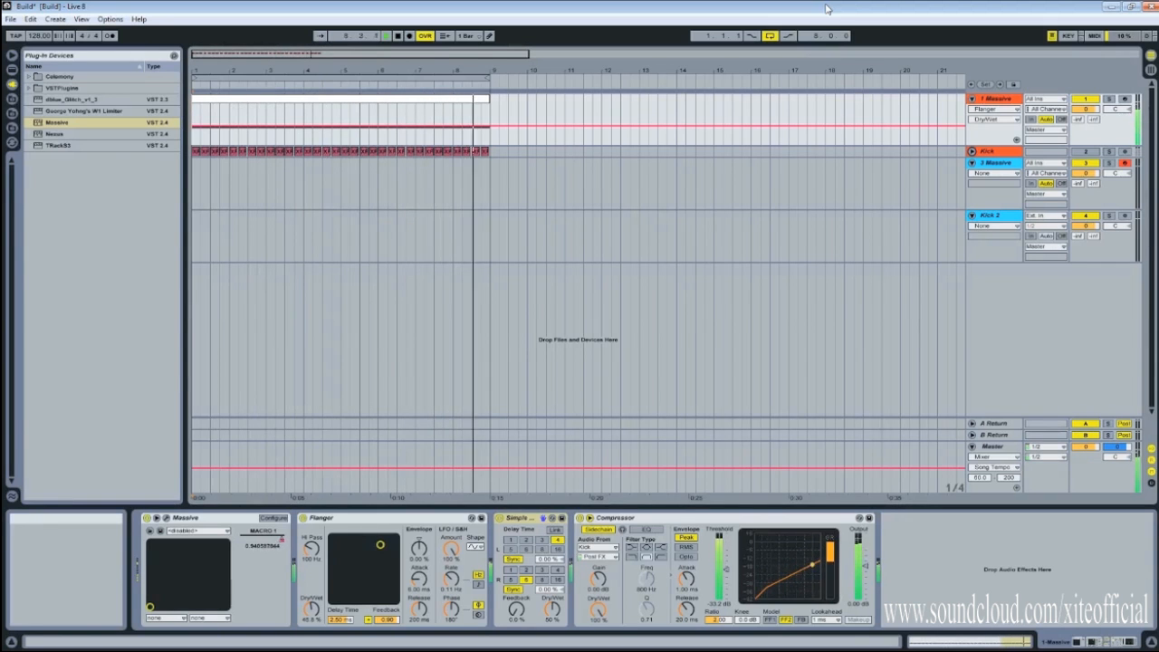
{"action": "key", "text": "space"}
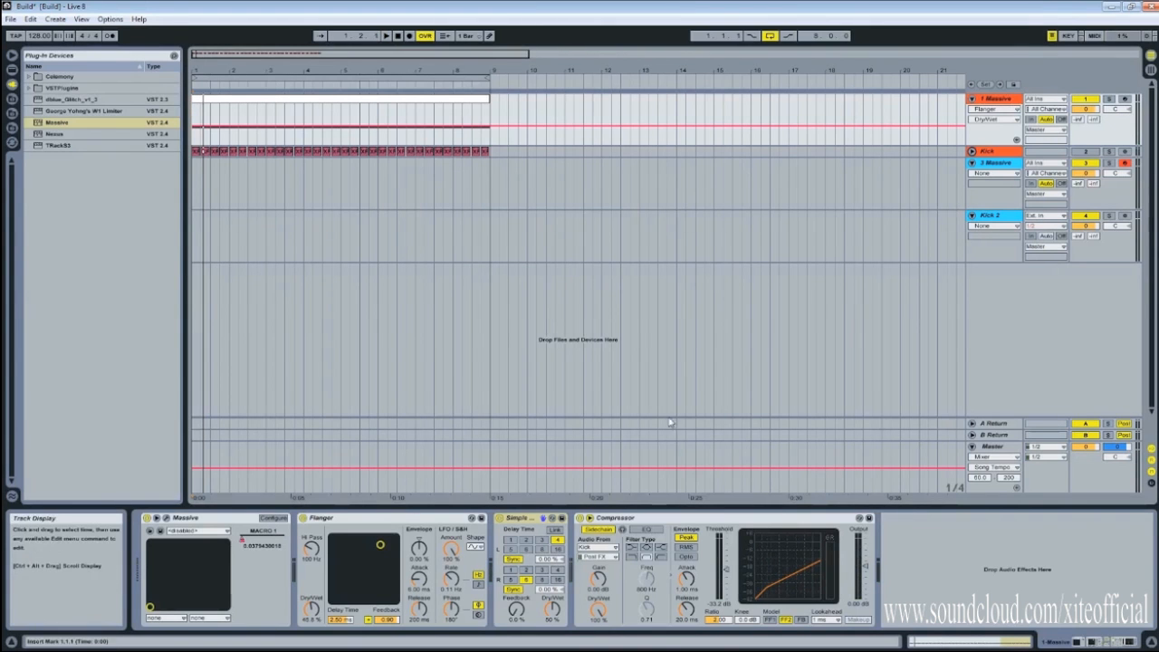
{"action": "left_click_drag", "start_coordinate": [483, 126], "coordinate": [484, 125]}
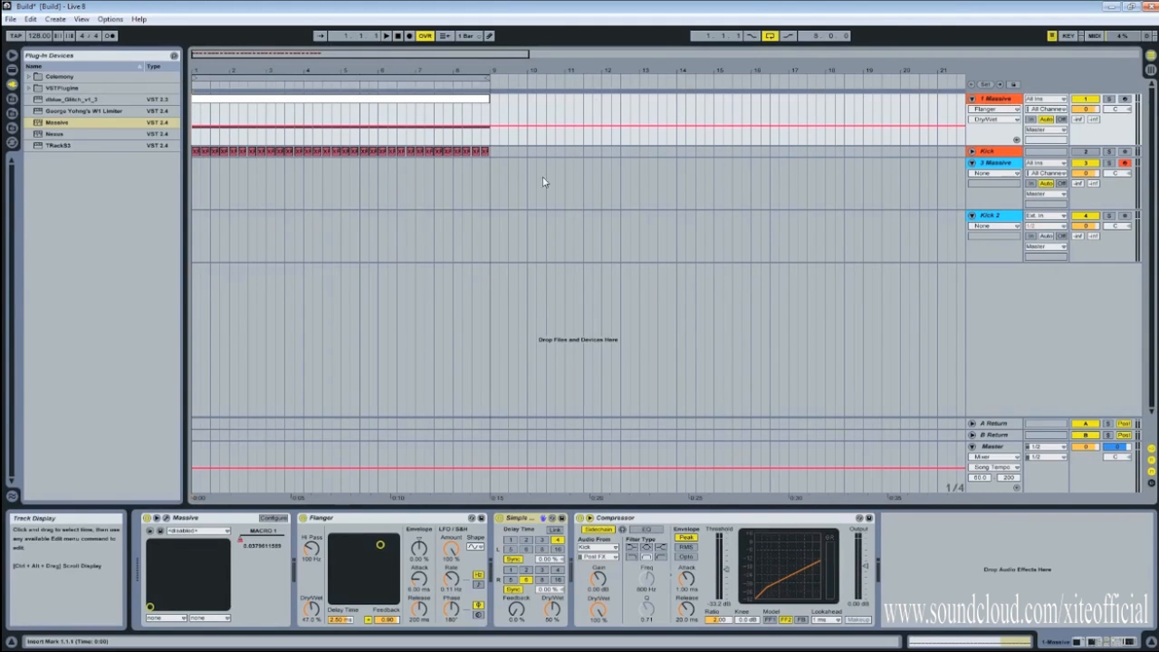
Compare the devices on the two Massive tracks and inspect the first track's Massive synth settings.
{"action": "left_click", "coordinate": [979, 166]}
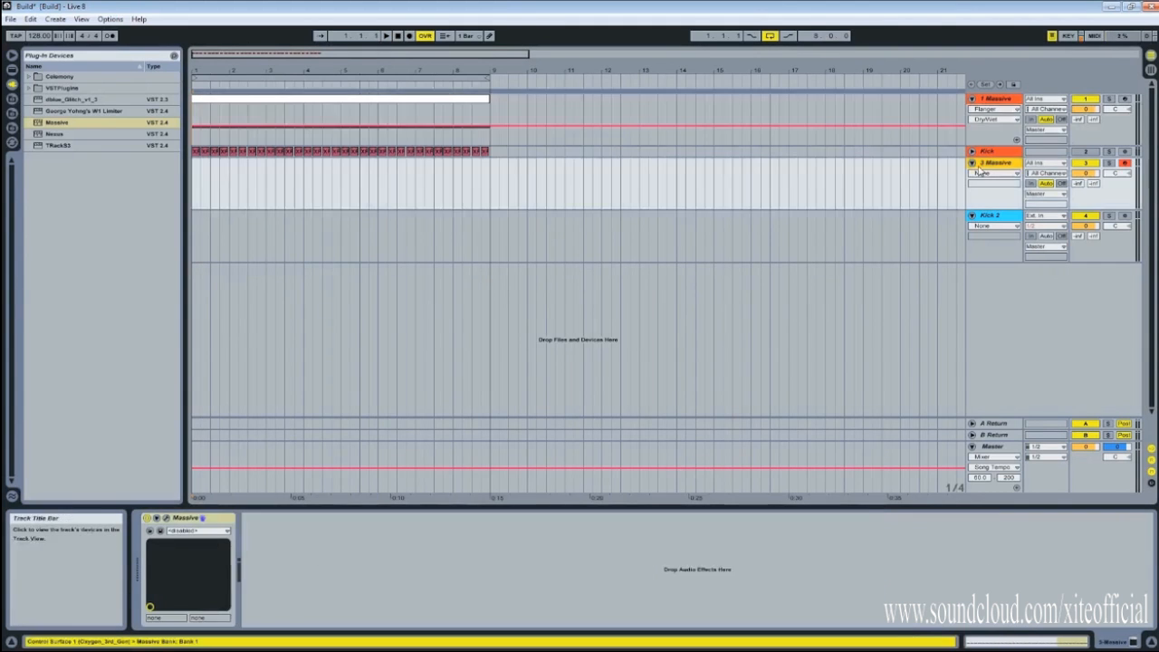
{"action": "left_click", "coordinate": [1003, 102]}
{"action": "left_click", "coordinate": [1000, 169]}
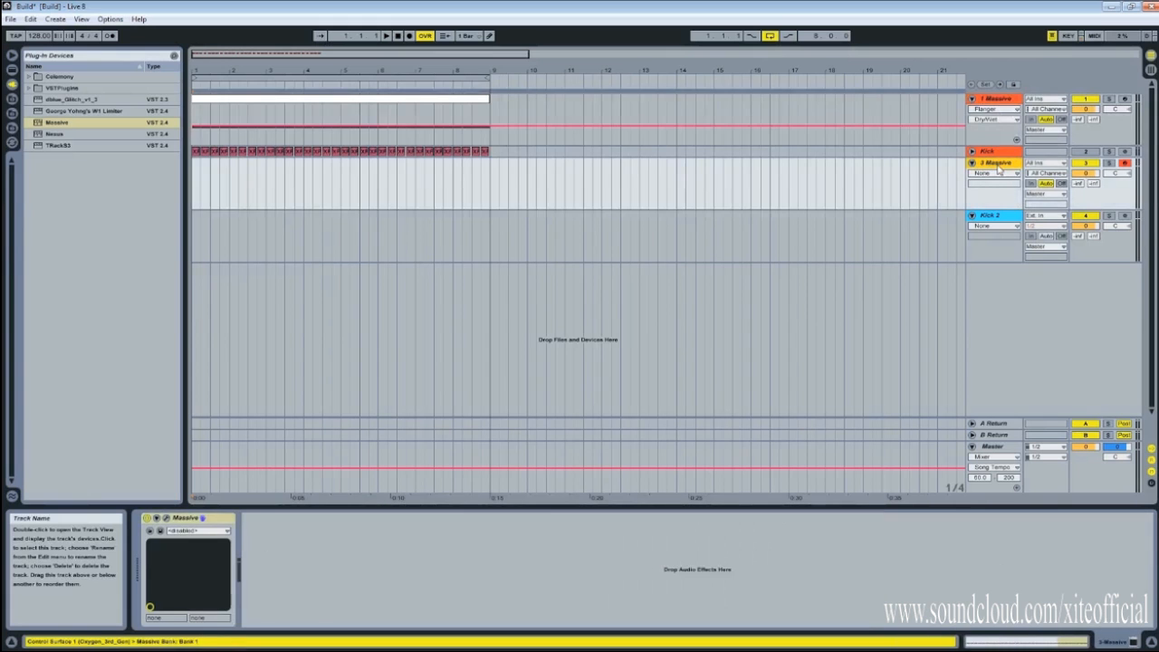
{"action": "left_click", "coordinate": [1007, 101]}
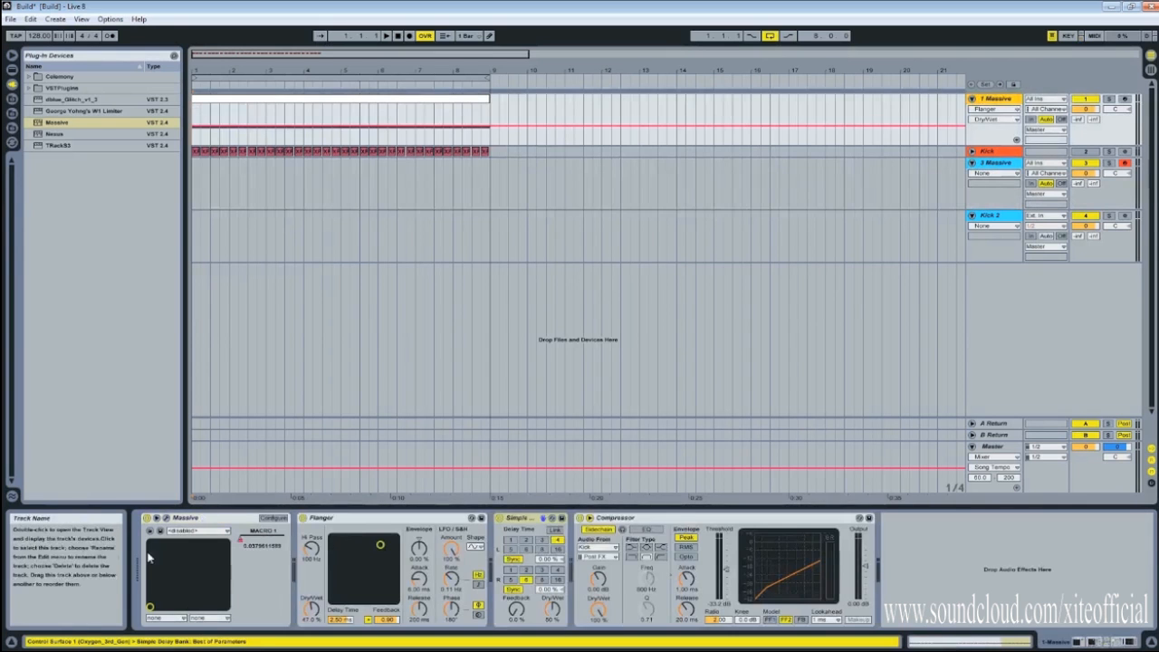
{"action": "left_click", "coordinate": [166, 519]}
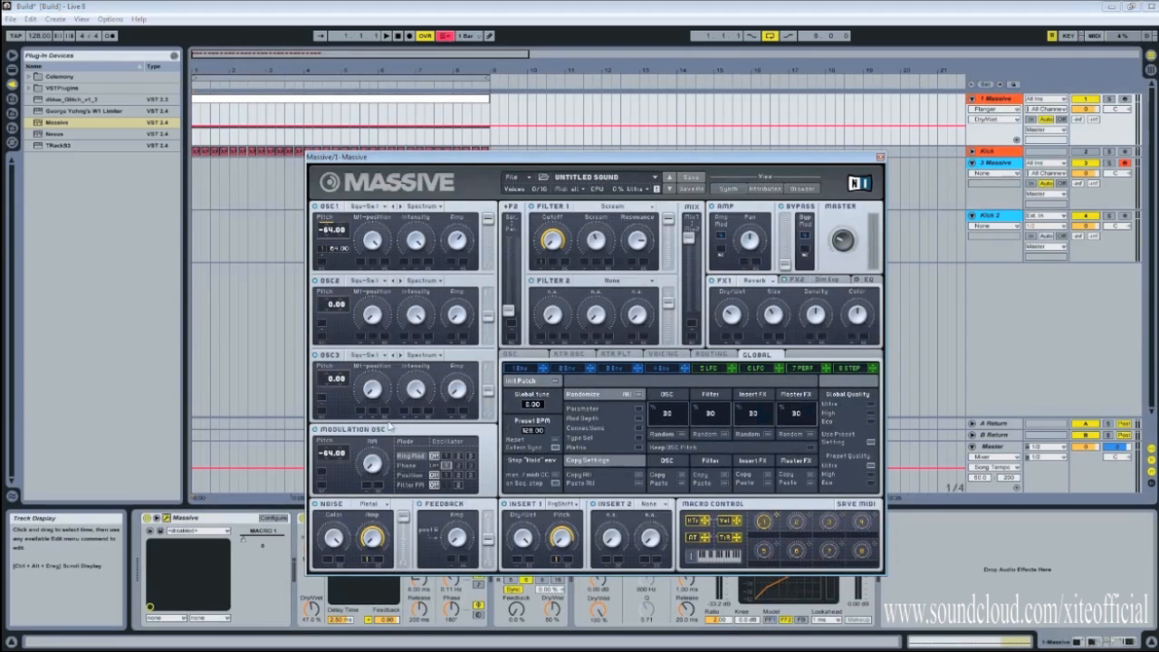
{"action": "left_click", "coordinate": [378, 209]}
{"action": "left_click", "coordinate": [370, 207]}
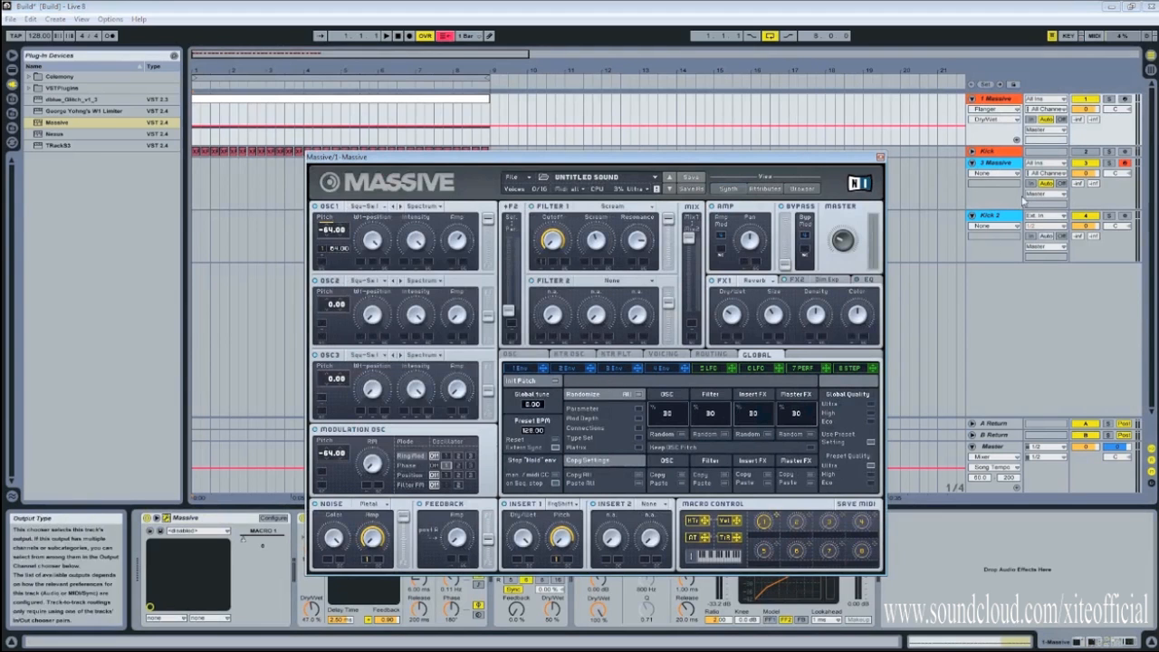
{"action": "left_click", "coordinate": [880, 156]}
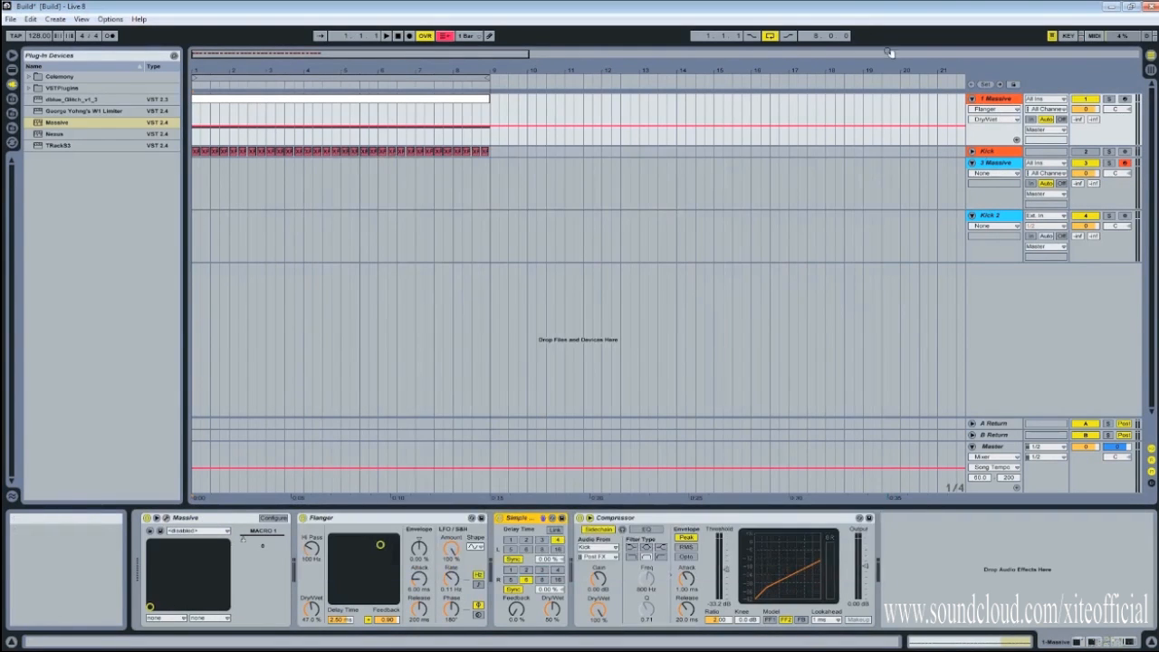
Delete the original 1 Massive and Kick tracks that hold the finished build.
{"action": "left_click", "coordinate": [1000, 171]}
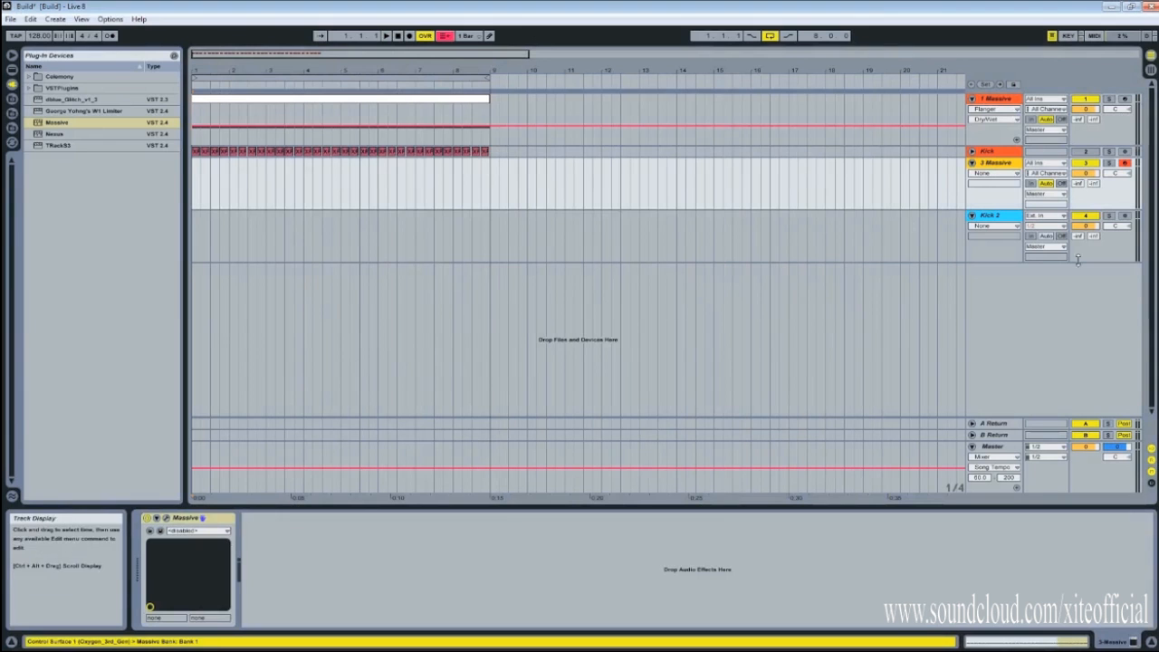
{"action": "left_click", "coordinate": [972, 98]}
{"action": "left_click", "coordinate": [989, 98]}
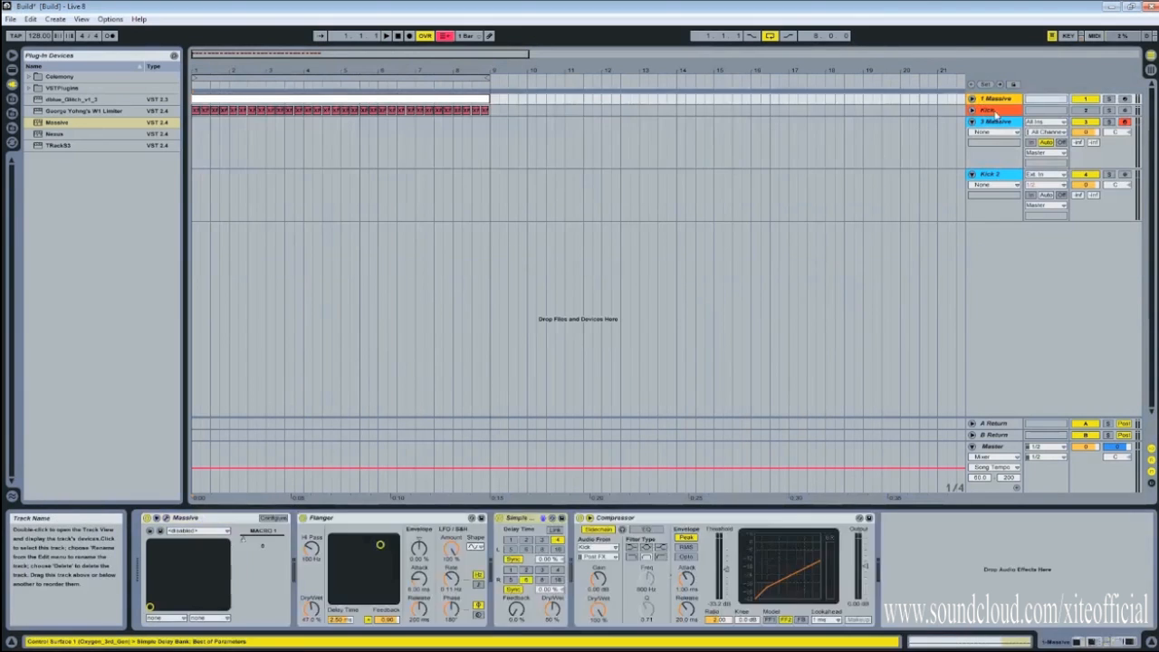
{"action": "left_click", "coordinate": [994, 109]}
{"action": "key", "text": "Delete"}
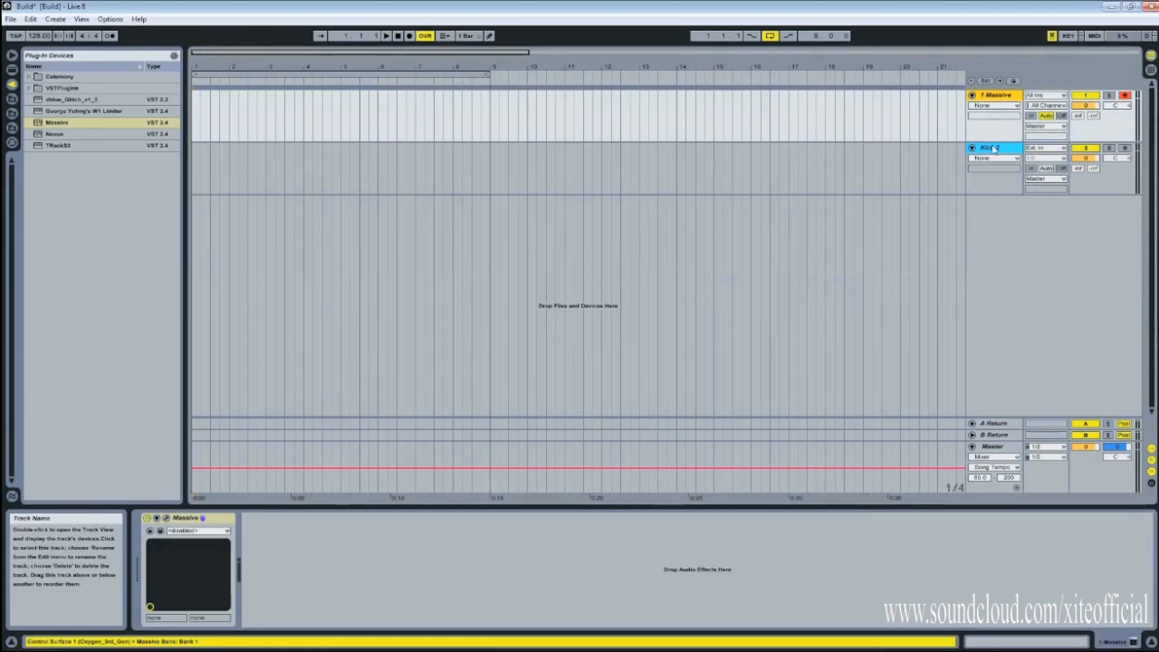
Check the remaining tracks in Session View and fold the Kick 2 track in the arrangement.
{"action": "left_click", "coordinate": [995, 148]}
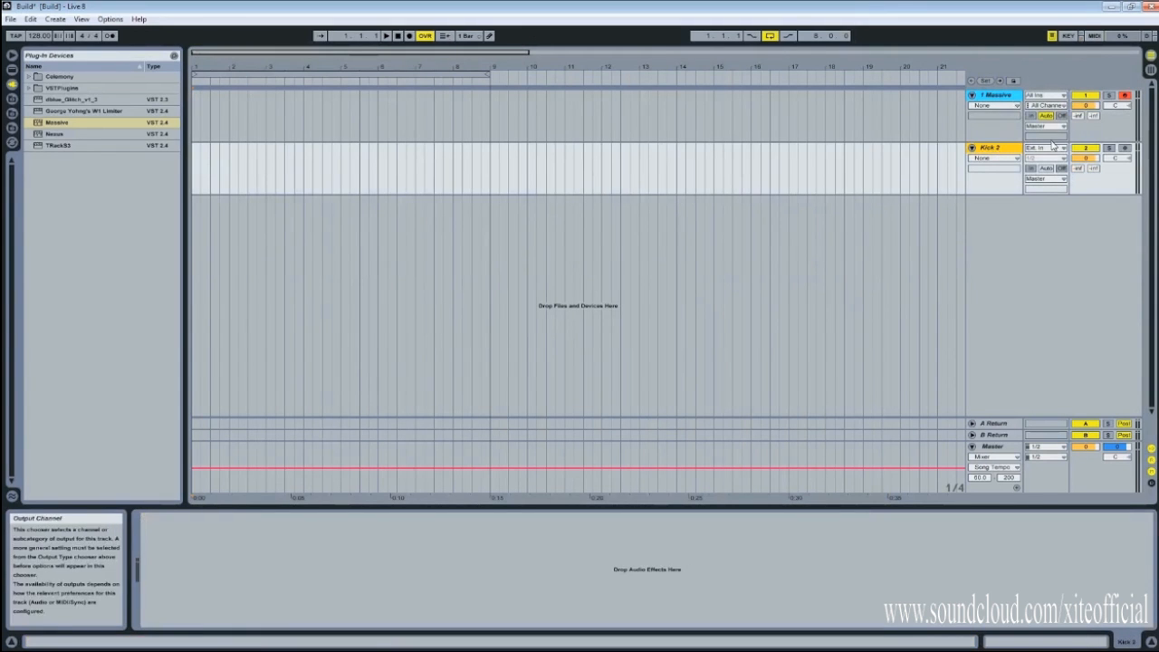
{"action": "key", "text": "Tab"}
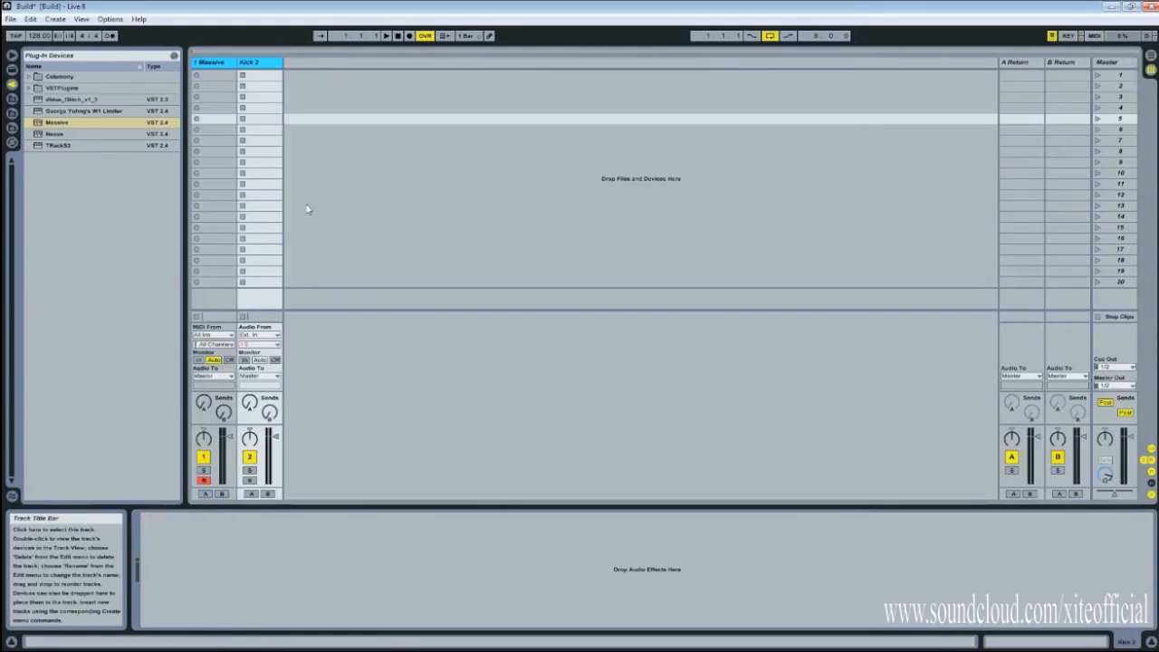
{"action": "left_click", "coordinate": [252, 63]}
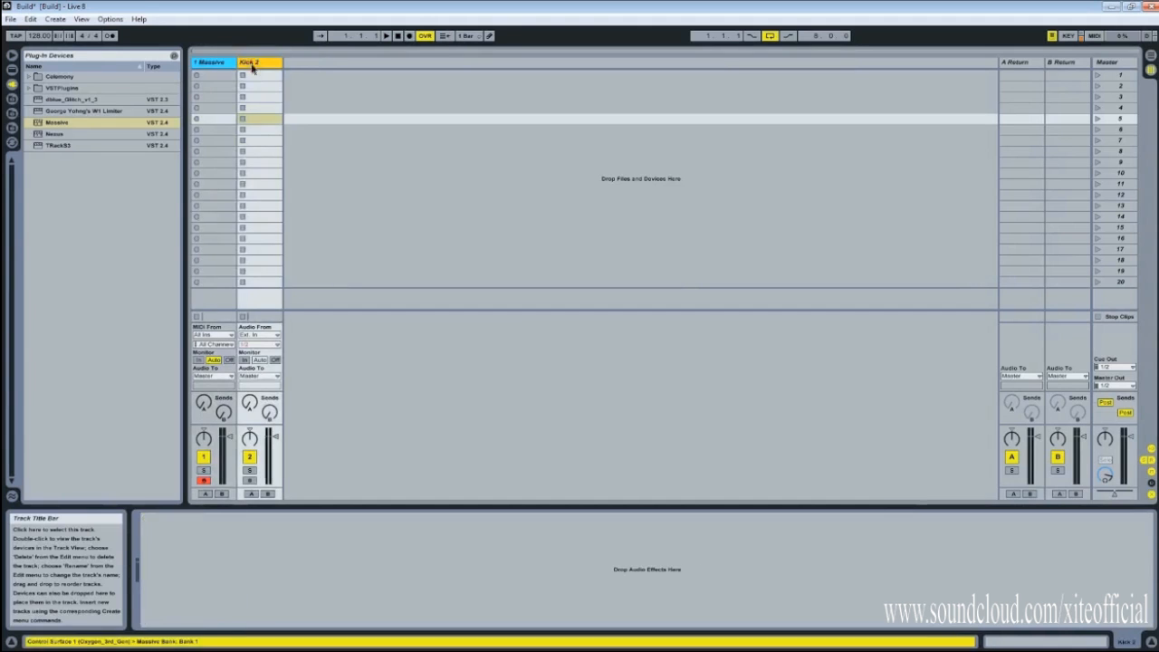
{"action": "key", "text": "Tab"}
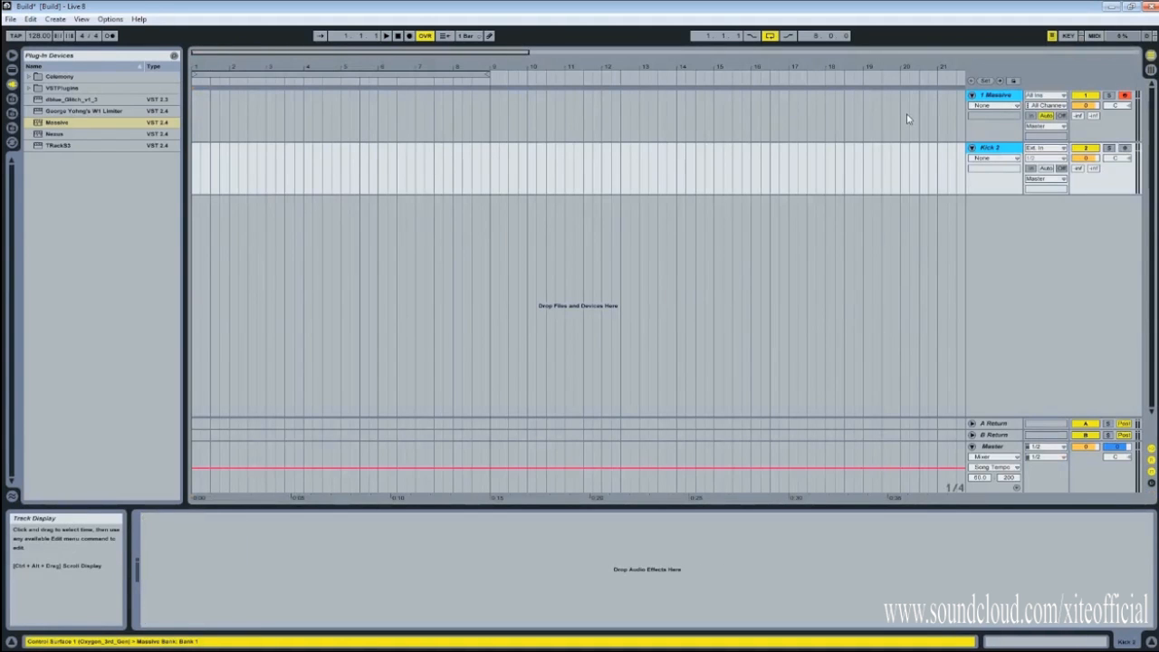
{"action": "left_click", "coordinate": [998, 152]}
{"action": "left_click", "coordinate": [972, 148]}
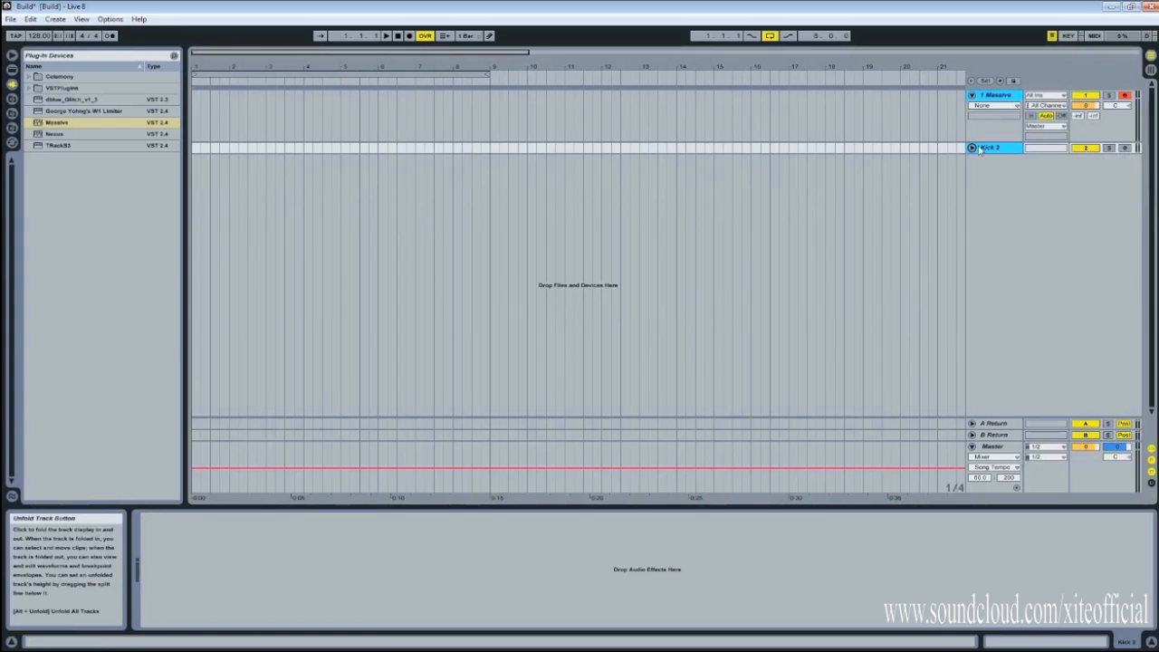
Open the Massive synth on the first track and start a new sound in it.
{"action": "left_click", "coordinate": [983, 102]}
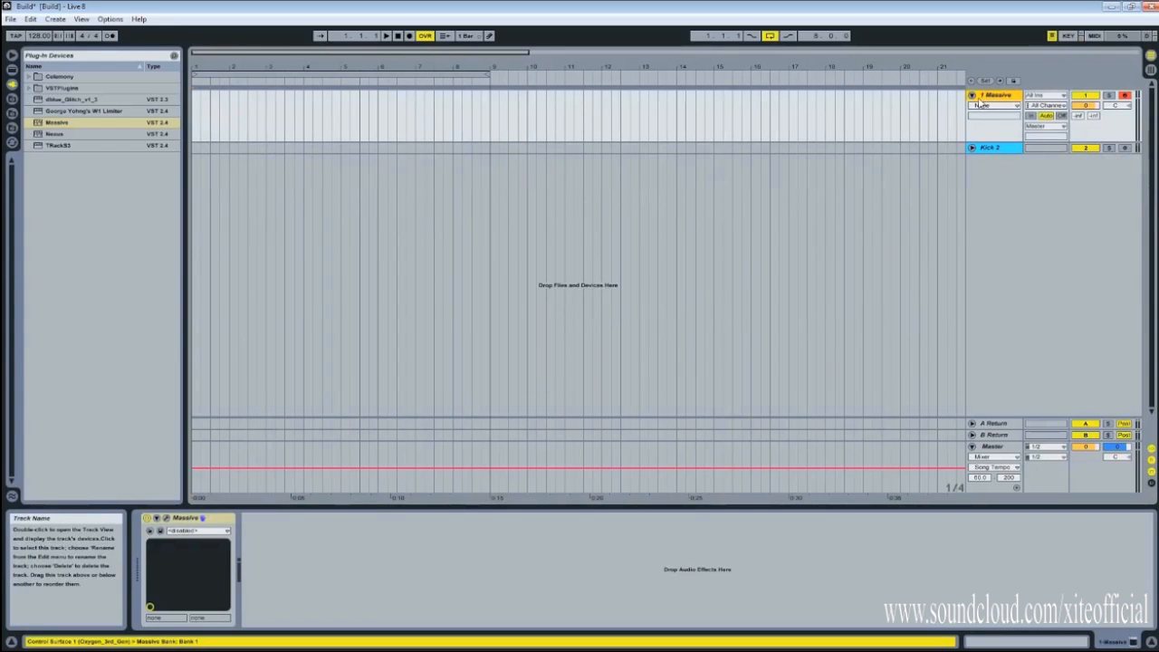
{"action": "left_click", "coordinate": [166, 517]}
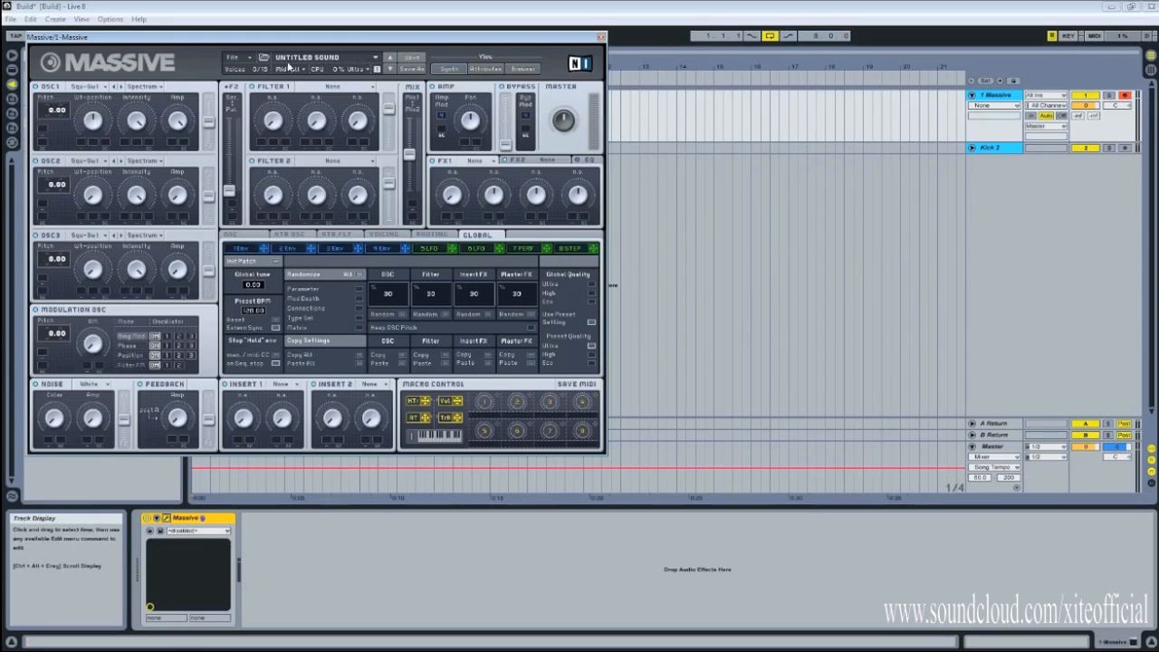
{"action": "left_click_drag", "start_coordinate": [309, 39], "coordinate": [623, 115]}
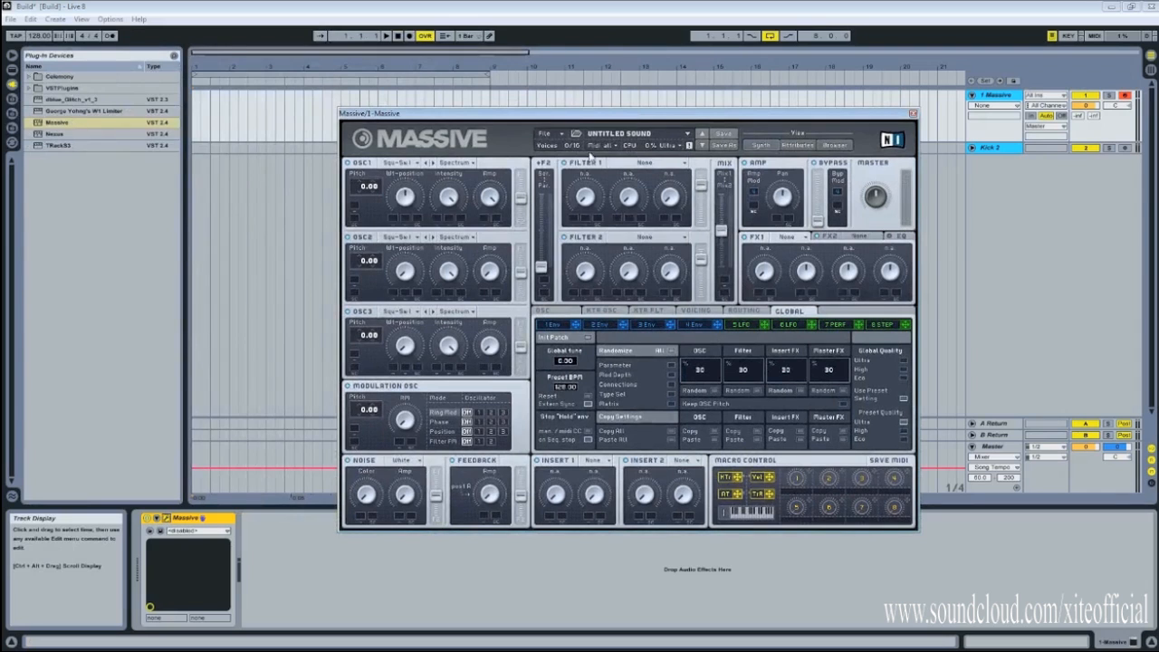
{"action": "left_click", "coordinate": [565, 137]}
{"action": "left_click", "coordinate": [557, 141]}
Shorten the attack and release of Massive's envelope 4.
{"action": "left_click", "coordinate": [694, 325]}
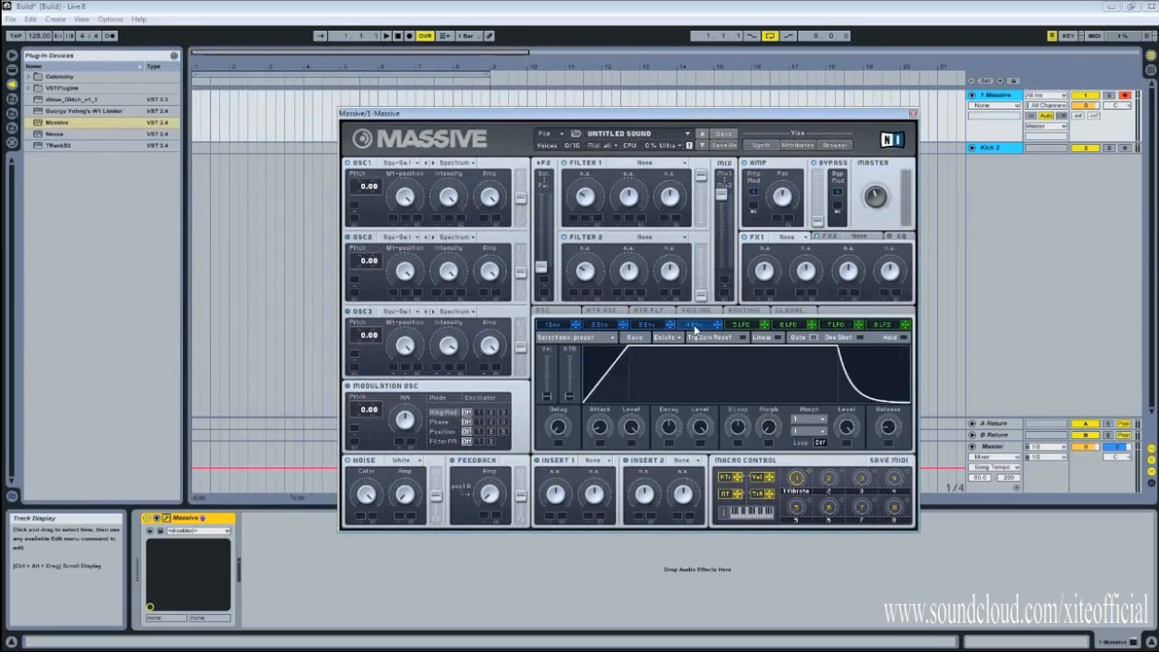
{"action": "left_click_drag", "start_coordinate": [599, 424], "coordinate": [620, 473]}
{"action": "left_click_drag", "start_coordinate": [882, 434], "coordinate": [911, 490]}
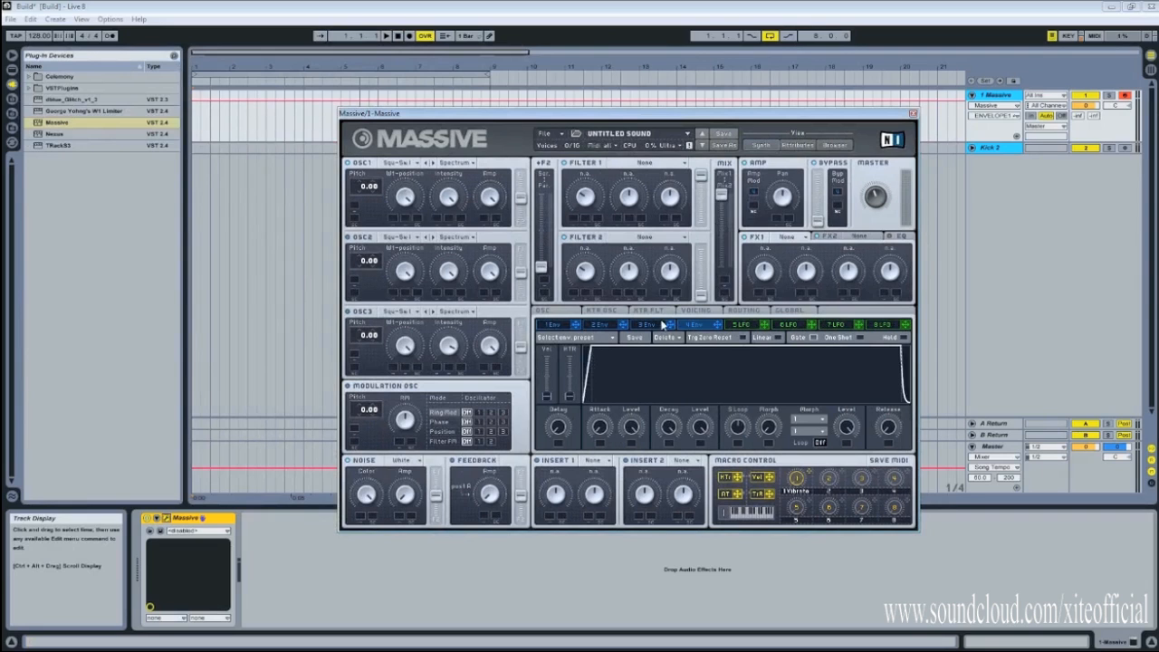
Set OSC1's pitch to -64.00 and raise its amp level.
{"action": "left_click", "coordinate": [407, 201]}
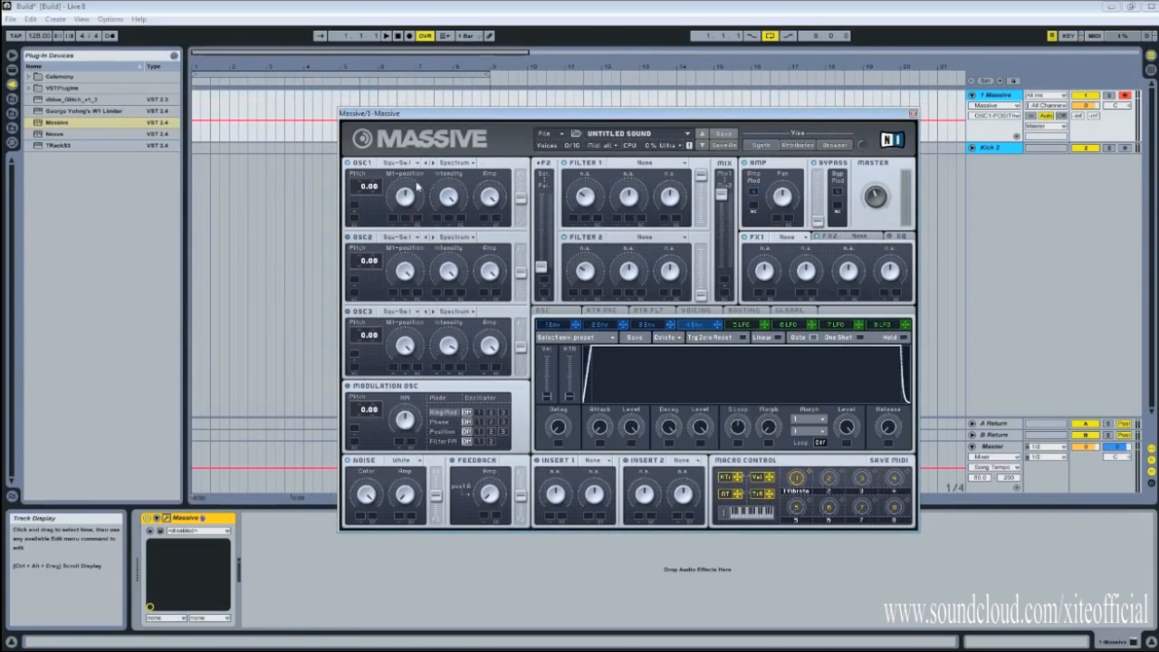
{"action": "left_click_drag", "start_coordinate": [367, 188], "coordinate": [394, 299]}
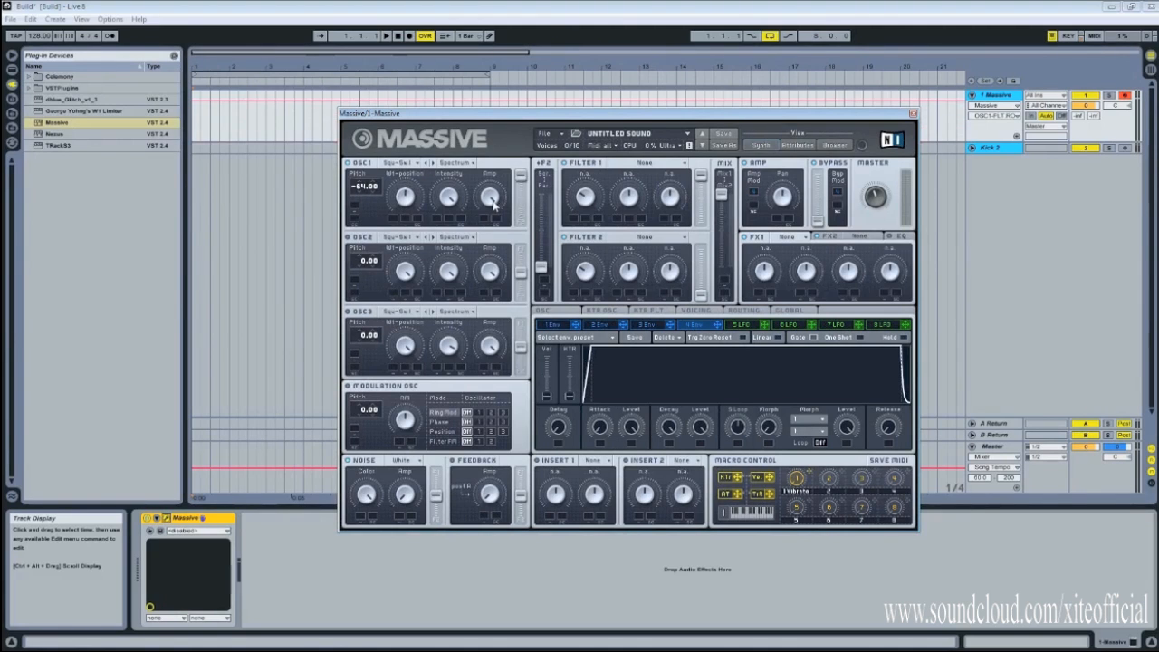
{"action": "left_click", "coordinate": [490, 196]}
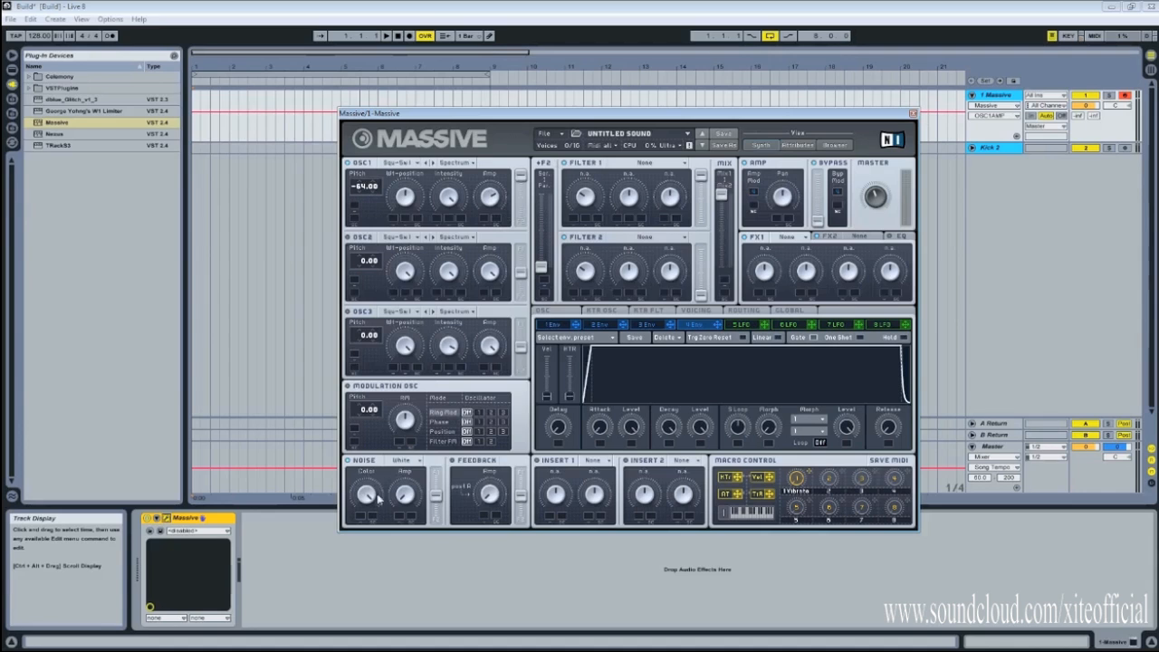
Raise the noise section's filter routing fader fully and turn the noise amp down to minimum.
{"action": "left_click_drag", "start_coordinate": [439, 494], "coordinate": [439, 472]}
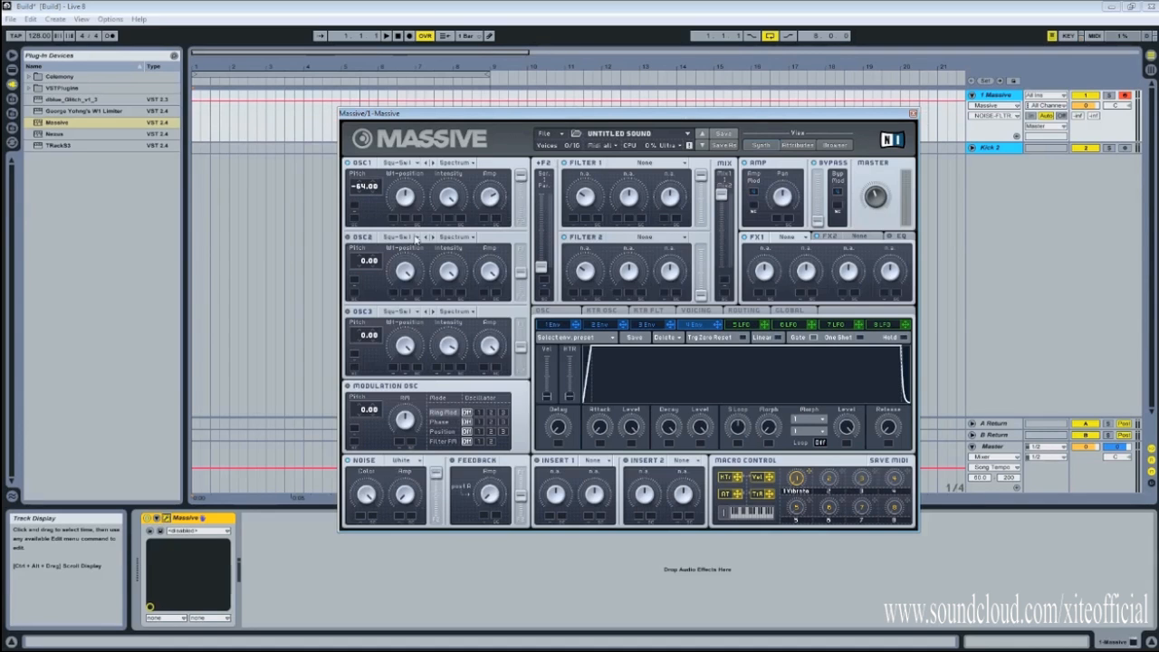
{"action": "left_click", "coordinate": [489, 199]}
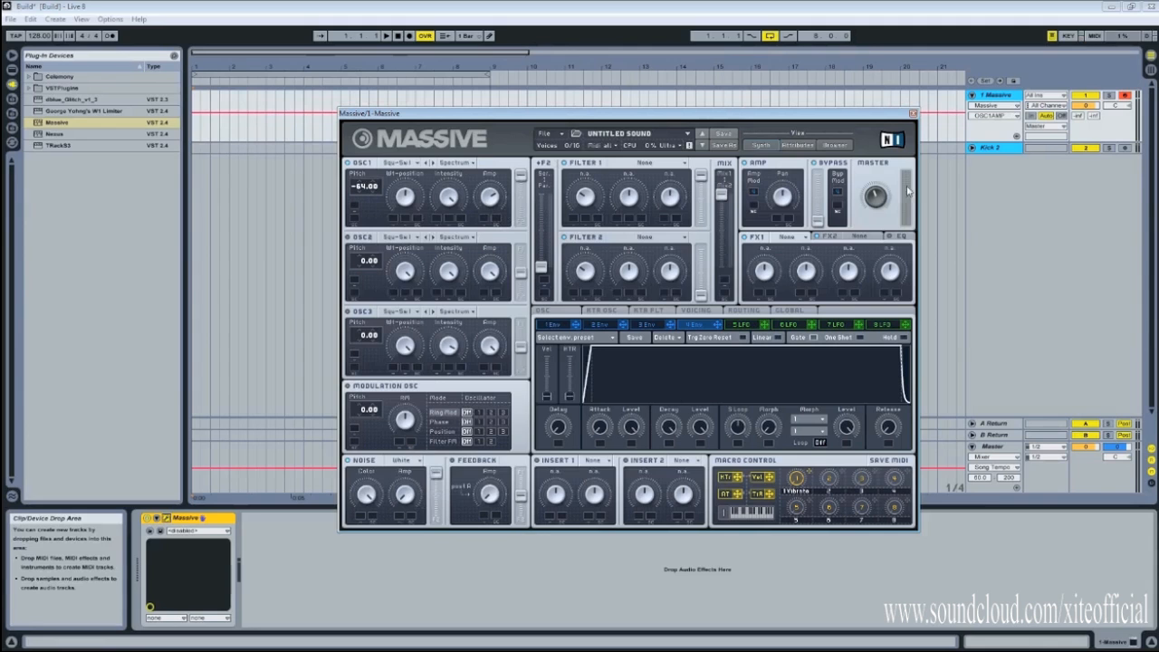
{"action": "left_click", "coordinate": [407, 498]}
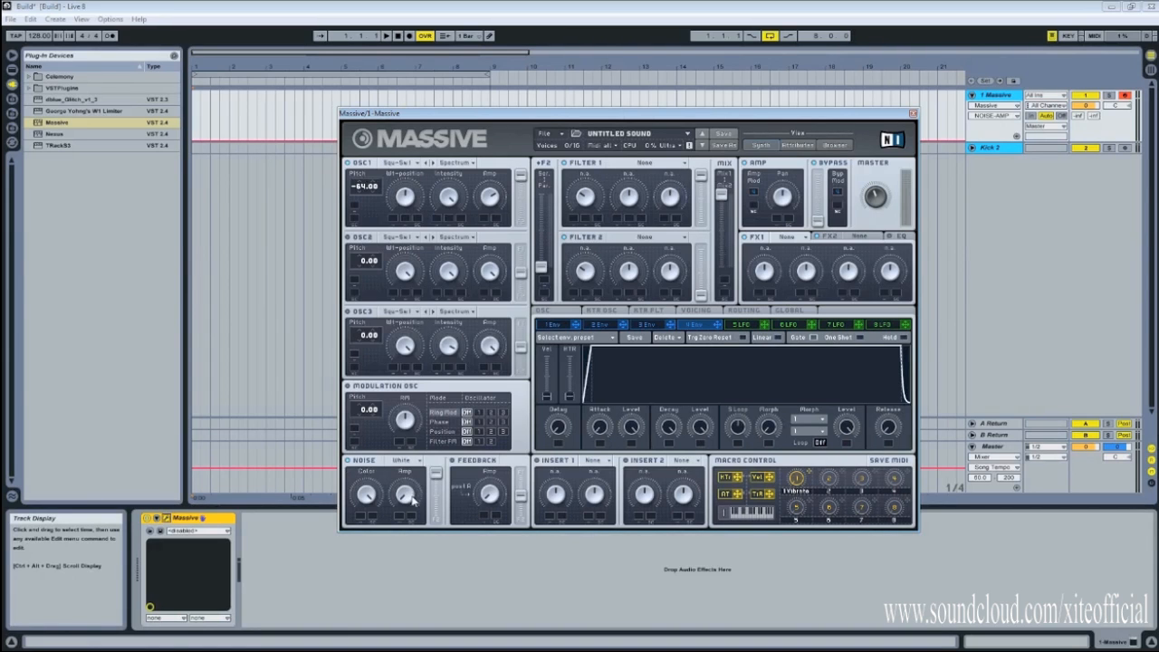
Load the frequency shifter into Insert 1 and set OSC1's macro 1 pitch modulation to 64.00.
{"action": "left_click", "coordinate": [589, 468]}
{"action": "left_click", "coordinate": [620, 495]}
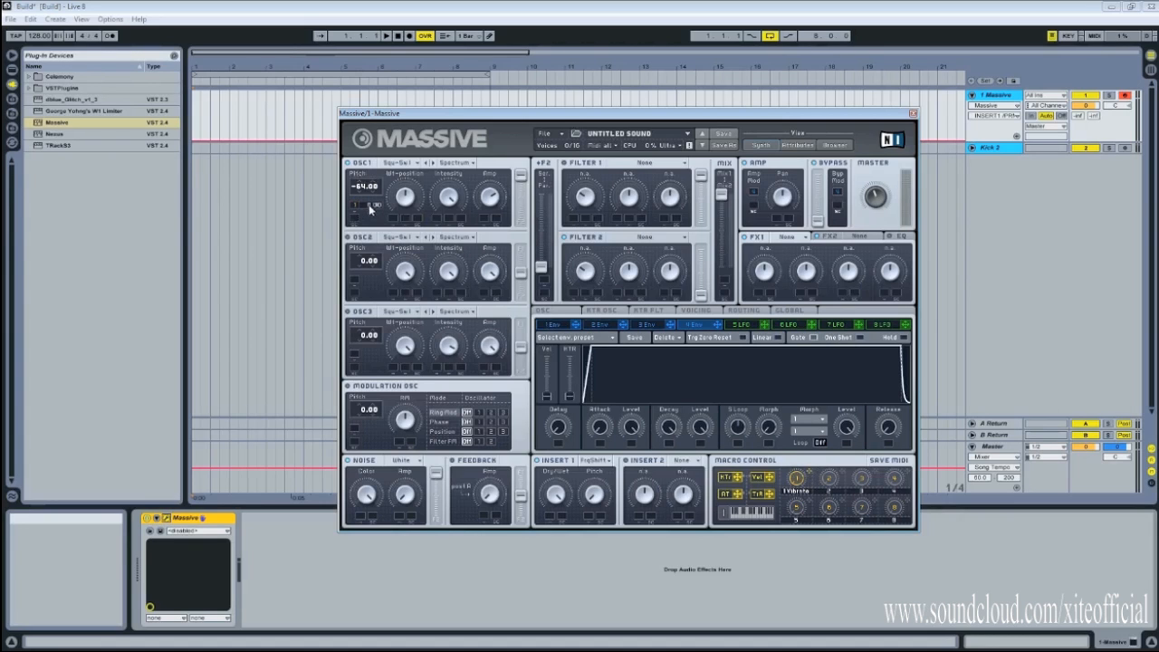
{"action": "left_click_drag", "start_coordinate": [369, 208], "coordinate": [382, 80]}
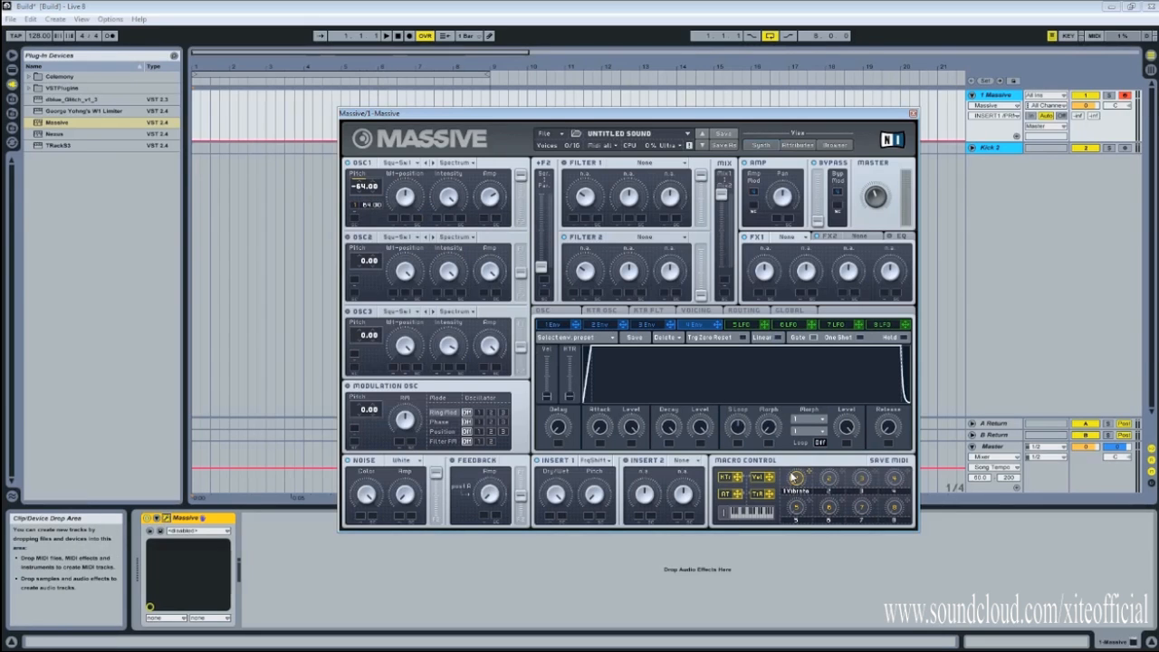
Turn macro 1 fully down and assign it to modulate the noise amp and the Insert 1 pitch upward.
{"action": "left_click_drag", "start_coordinate": [797, 482], "coordinate": [815, 543]}
{"action": "left_click_drag", "start_coordinate": [552, 395], "coordinate": [382, 423]}
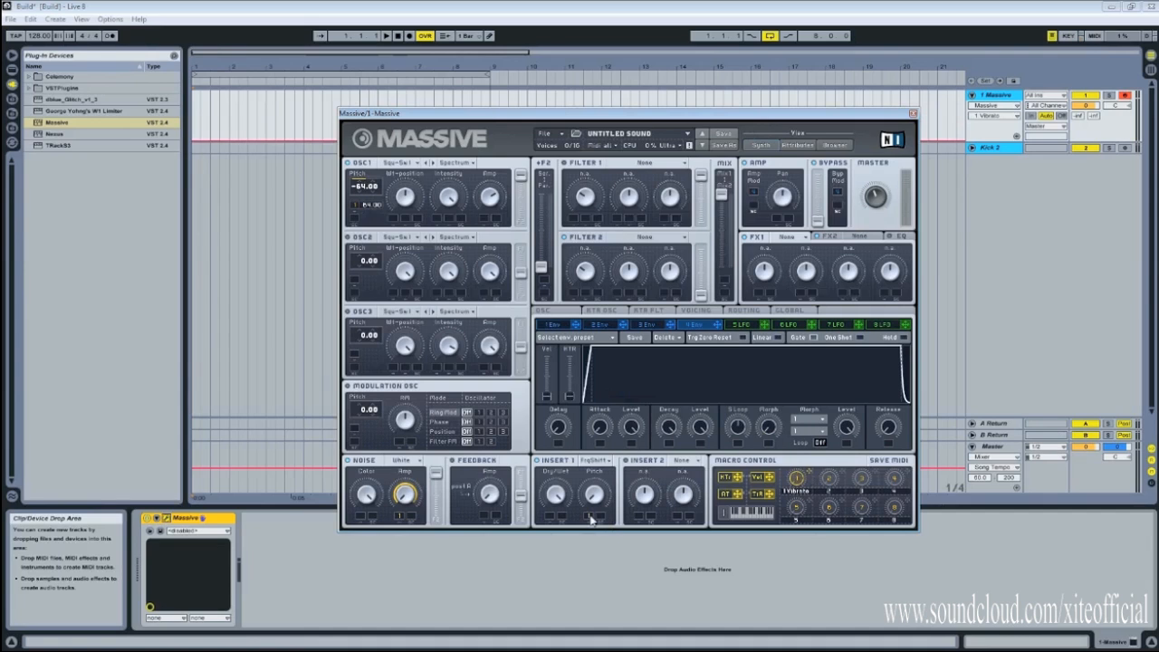
{"action": "left_click_drag", "start_coordinate": [592, 519], "coordinate": [589, 469]}
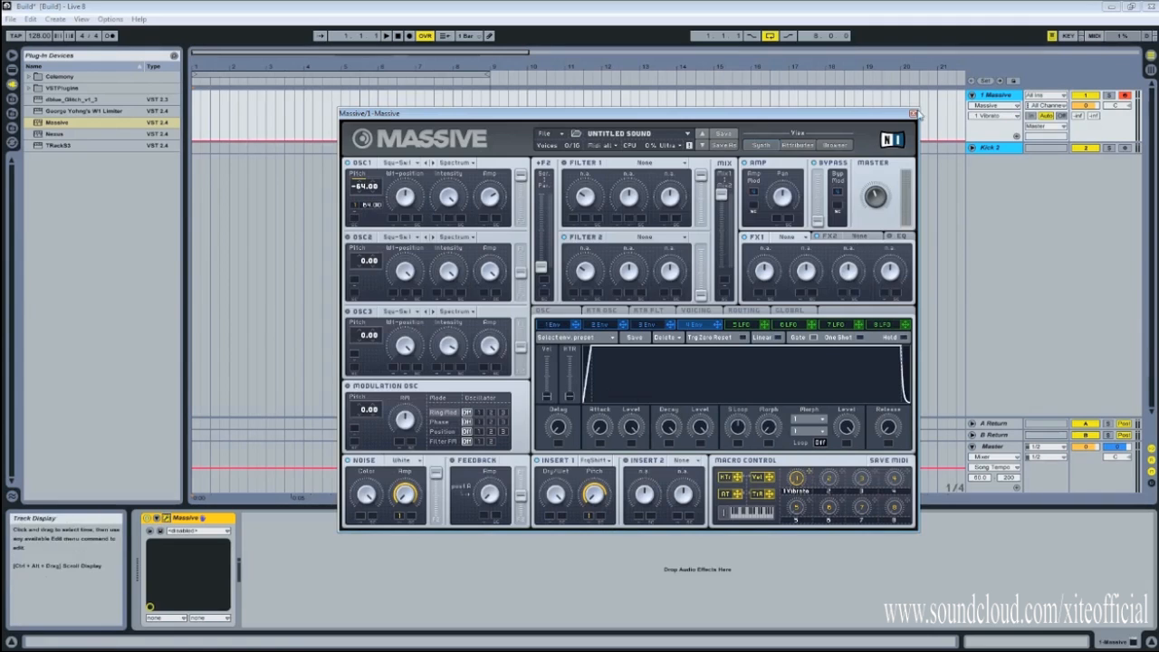
Close the synth window and insert an empty MIDI clip over bars 1 to 8 on the Massive track.
{"action": "left_click", "coordinate": [914, 114]}
{"action": "left_click_drag", "start_coordinate": [495, 119], "coordinate": [193, 125]}
{"action": "key", "text": "ctrl+shift+m"}
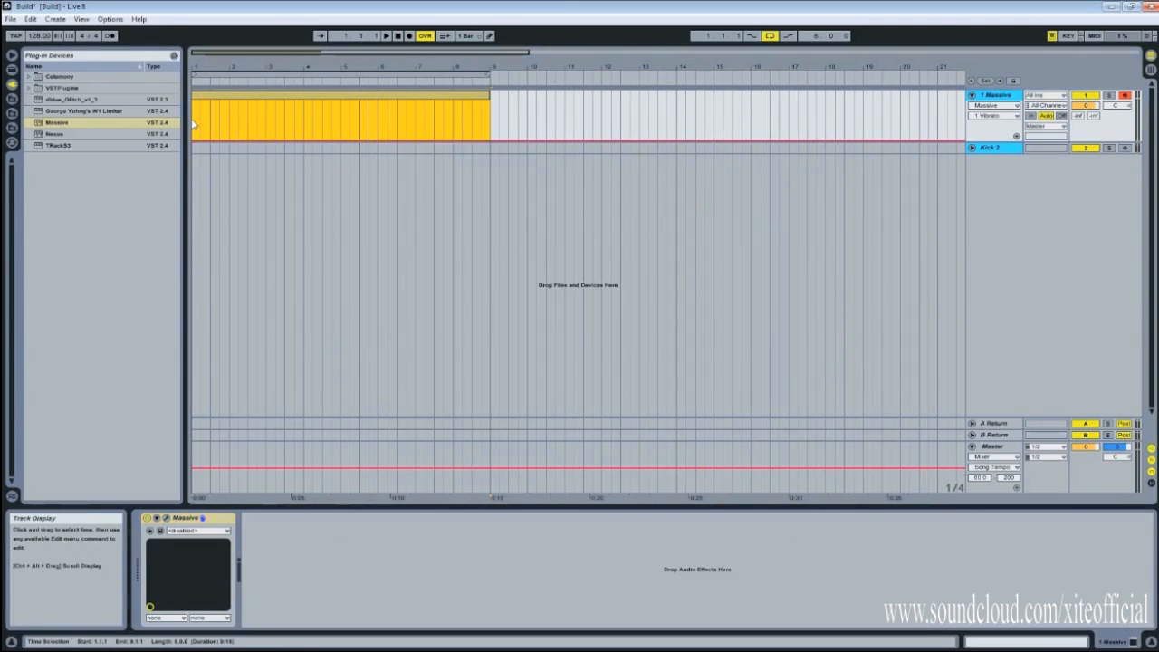
Fill the new MIDI clip with consecutive one-bar C3 notes across all eight bars.
{"action": "double_click", "coordinate": [344, 98]}
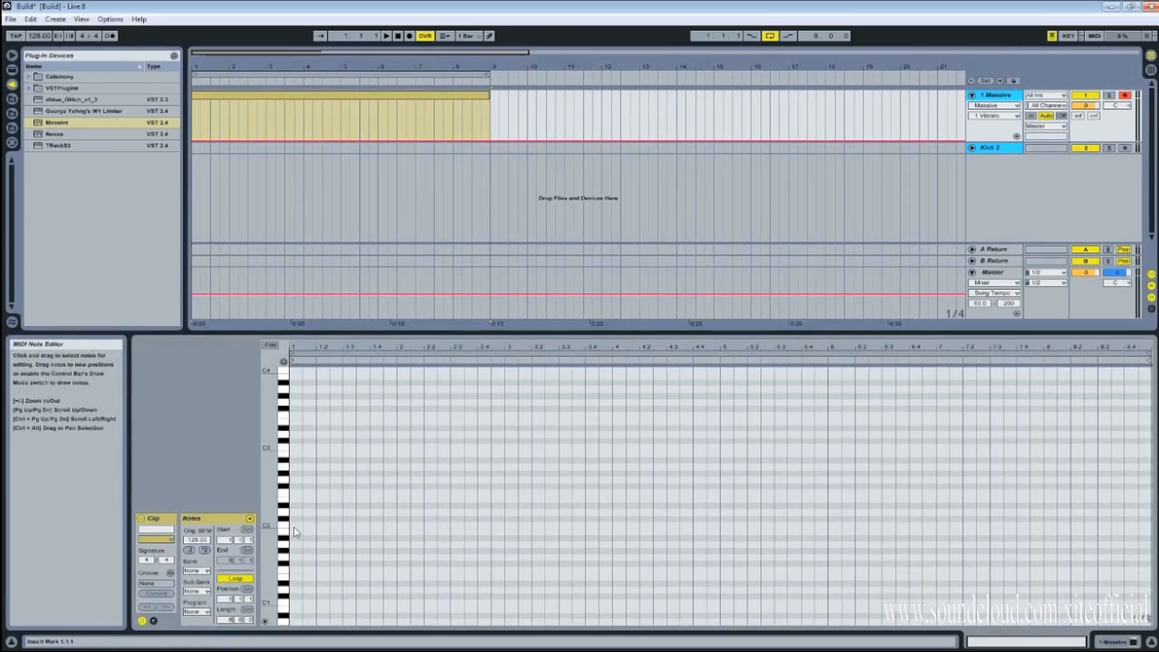
{"action": "double_click", "coordinate": [295, 449]}
{"action": "left_click_drag", "start_coordinate": [299, 450], "coordinate": [396, 455]}
{"action": "key", "text": "ctrl+d"}
{"action": "key", "text": "ctrl+d"}
{"action": "key", "text": "ctrl+d"}
{"action": "key", "text": "ctrl+d"}
{"action": "key", "text": "ctrl+d"}
{"action": "key", "text": "ctrl+d"}
{"action": "key", "text": "ctrl+d"}
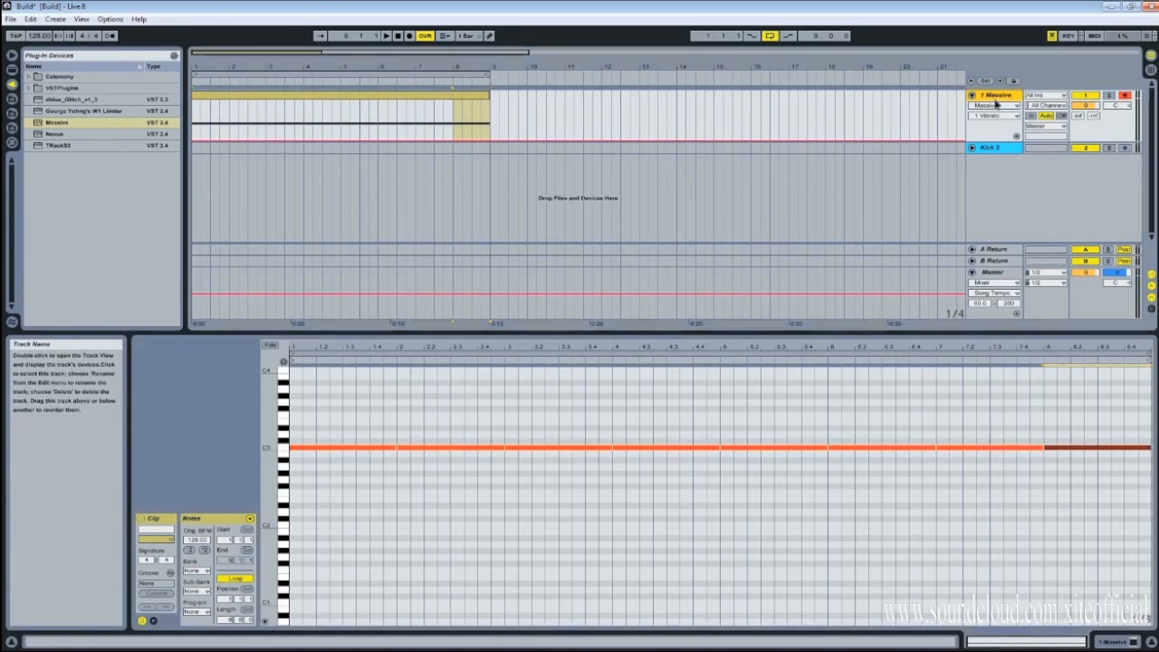
Show the Massive track's device and examine the synth's voicing settings, closing its window after viewing.
{"action": "key", "text": "shift+Tab"}
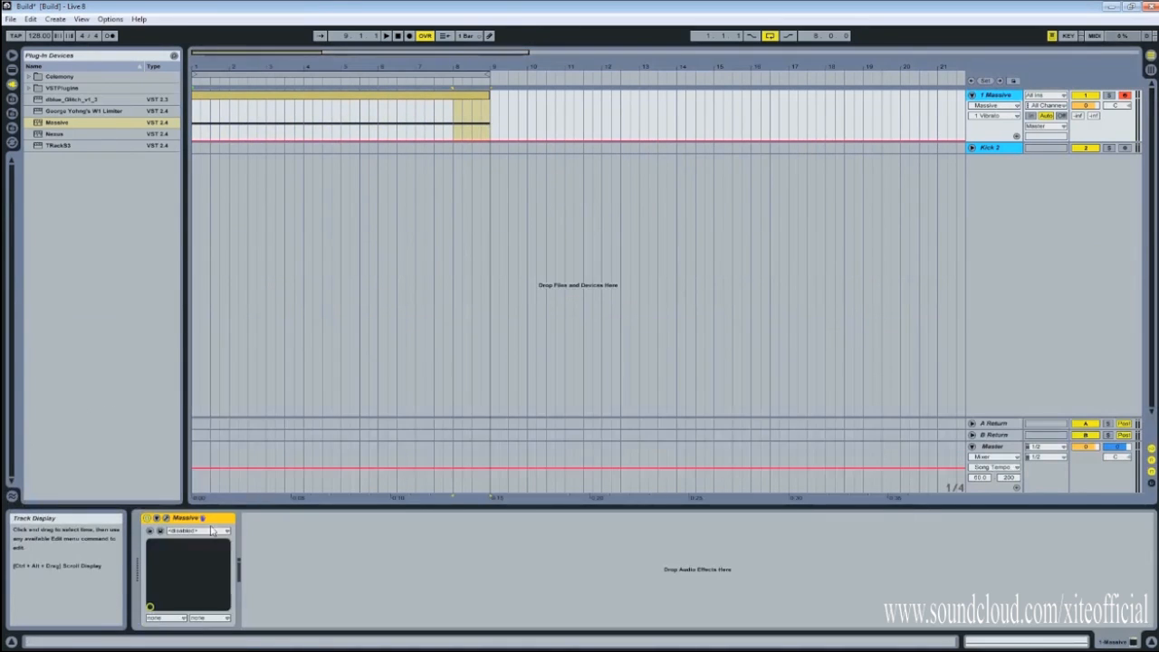
{"action": "left_click", "coordinate": [166, 518]}
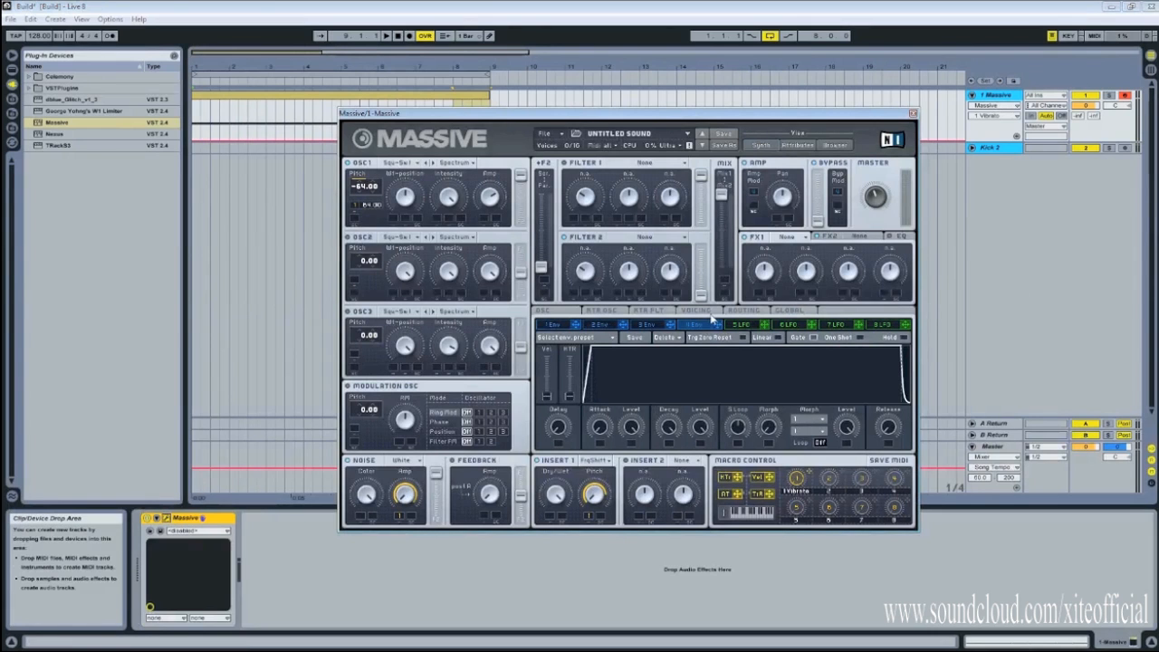
{"action": "left_click", "coordinate": [708, 314]}
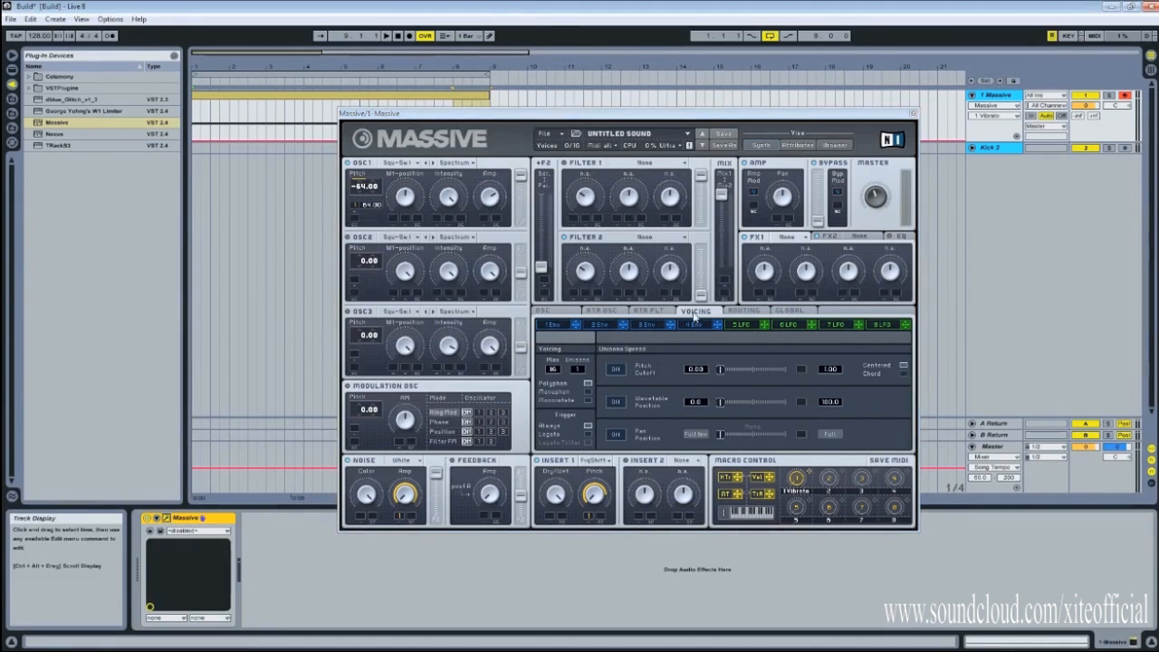
{"action": "left_click", "coordinate": [912, 115]}
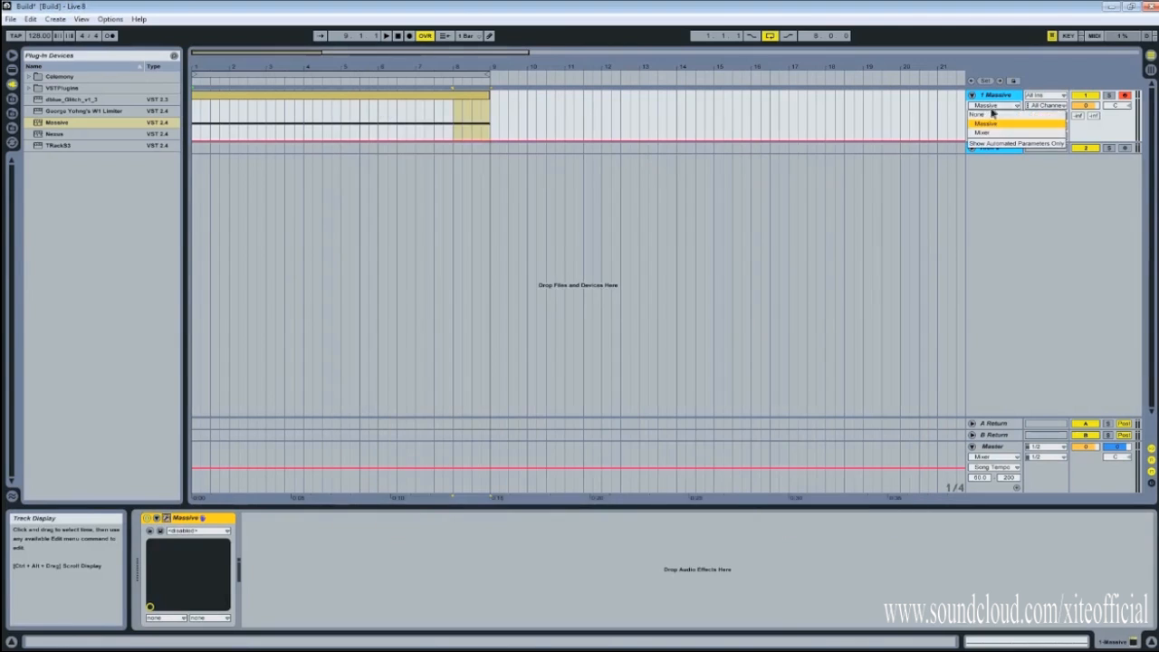
{"action": "left_click", "coordinate": [166, 519]}
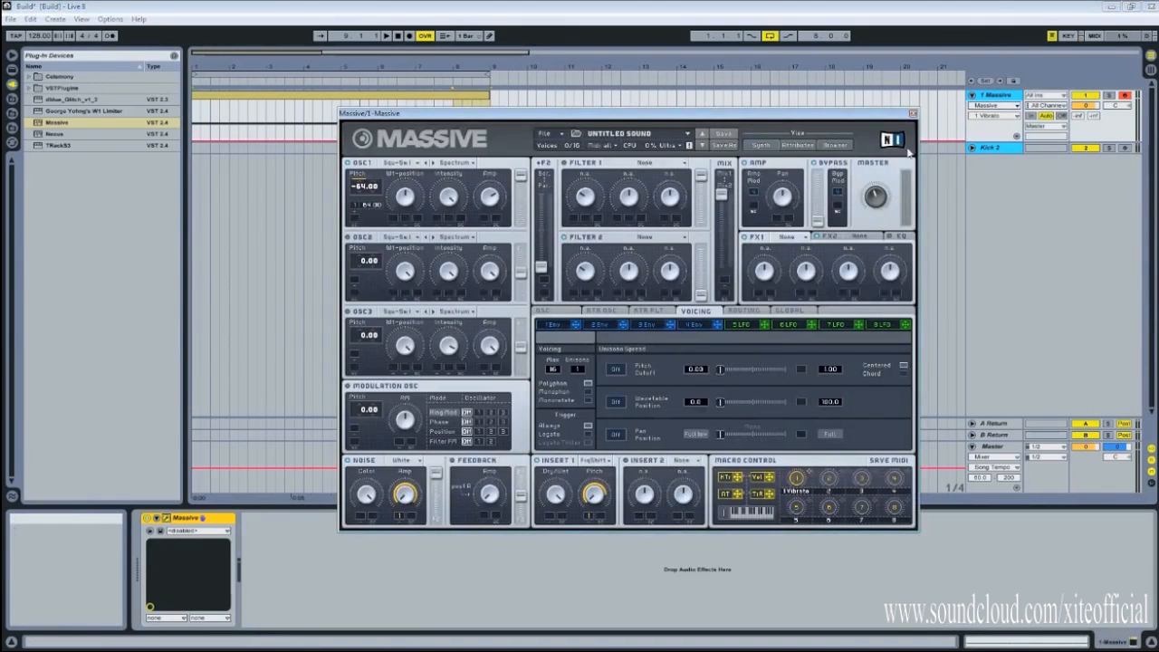
{"action": "left_click", "coordinate": [912, 115]}
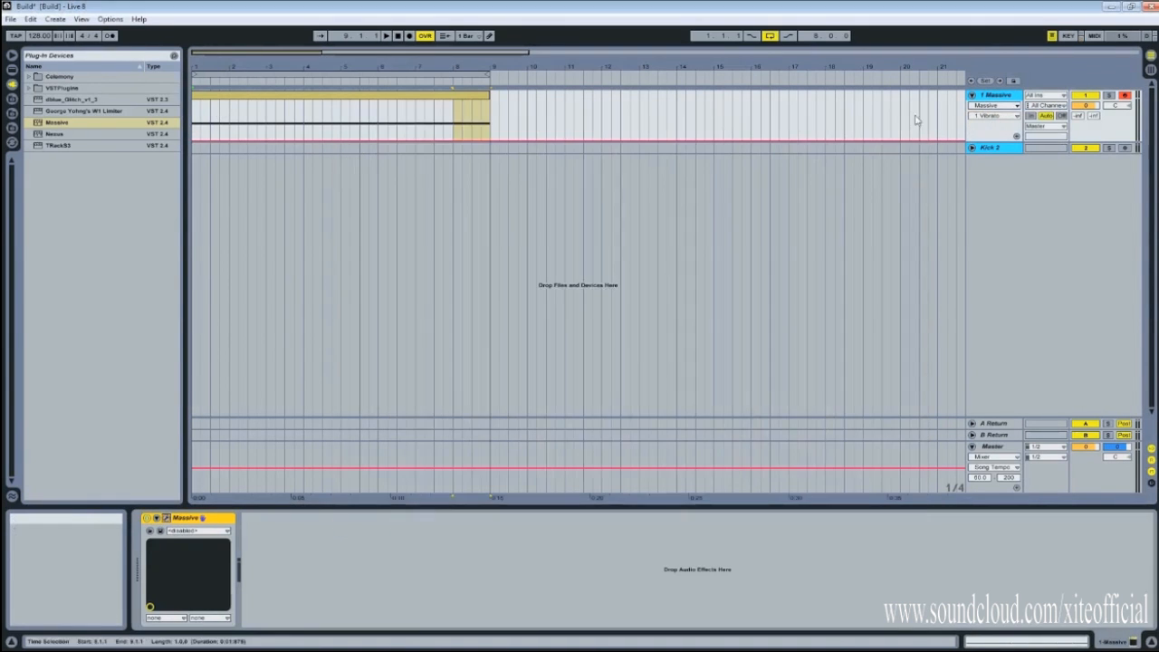
Draw a macro 1 automation ramp on the Massive track, rising from minimum at bar 1 to maximum at bar 9.
{"action": "left_click", "coordinate": [193, 145]}
{"action": "double_click", "coordinate": [193, 142]}
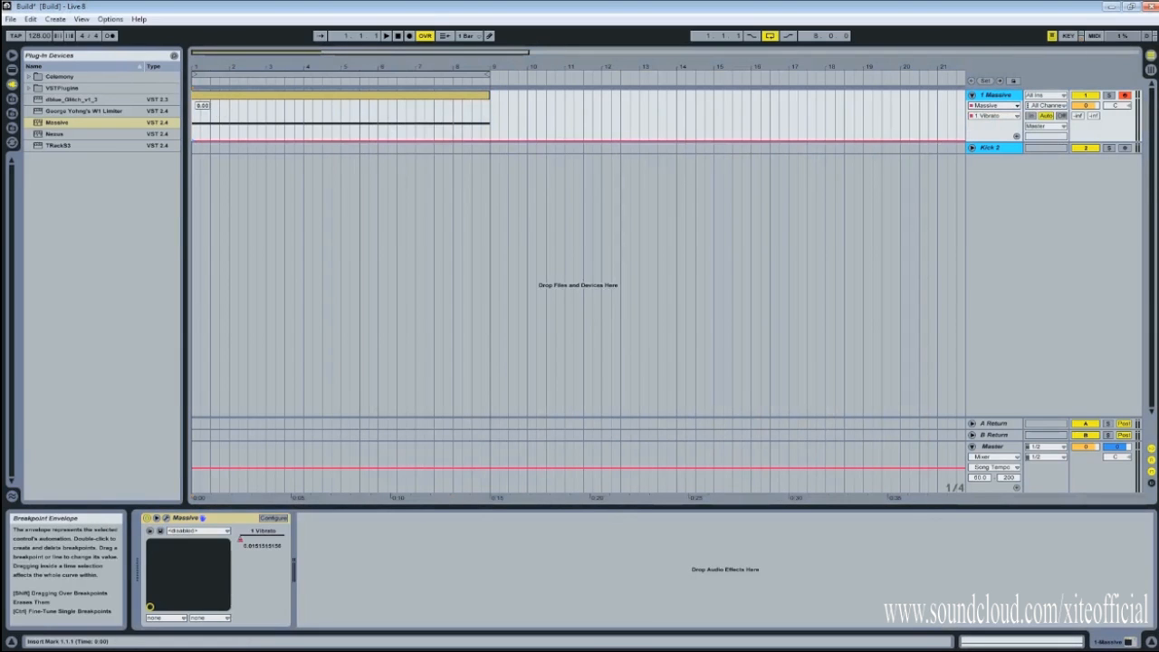
{"action": "double_click", "coordinate": [490, 142]}
{"action": "left_click_drag", "start_coordinate": [490, 142], "coordinate": [492, 103]}
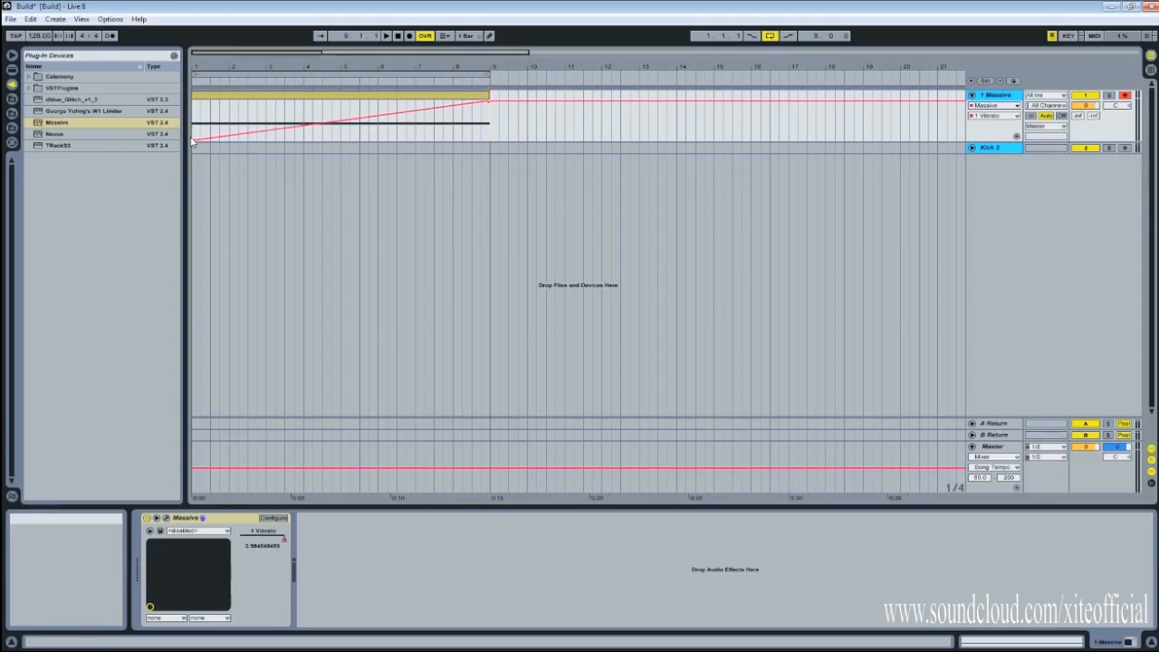
Play the eight-bar riser from its start to hear the macro automation.
{"action": "left_click", "coordinate": [341, 114]}
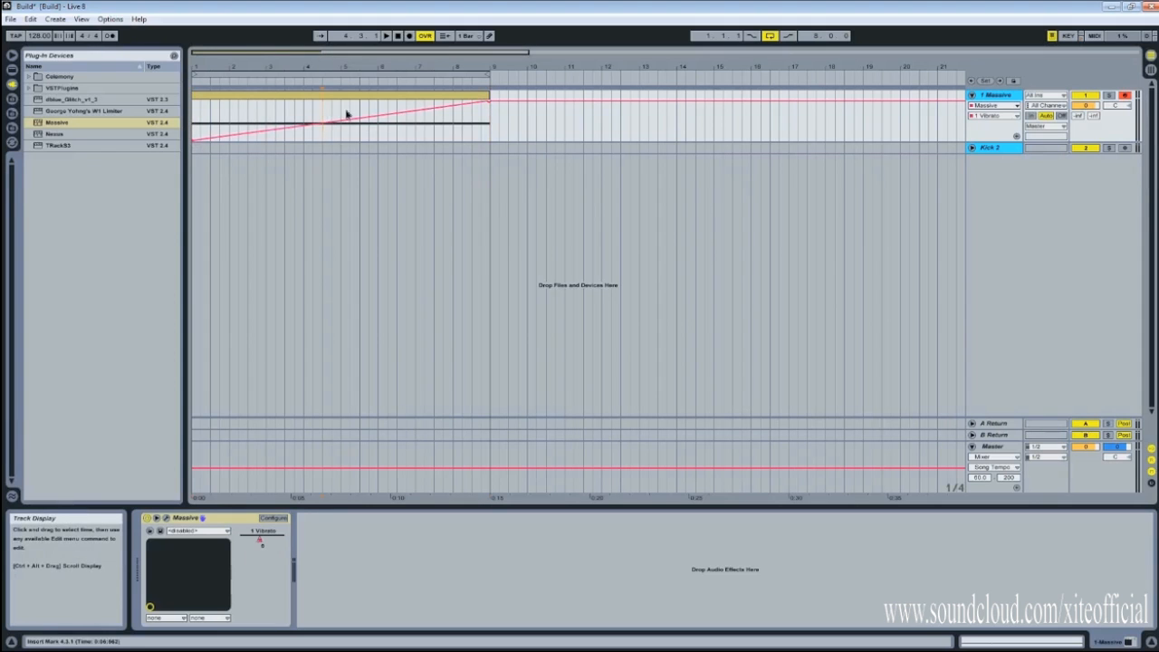
{"action": "left_click", "coordinate": [201, 115]}
{"action": "key", "text": "space"}
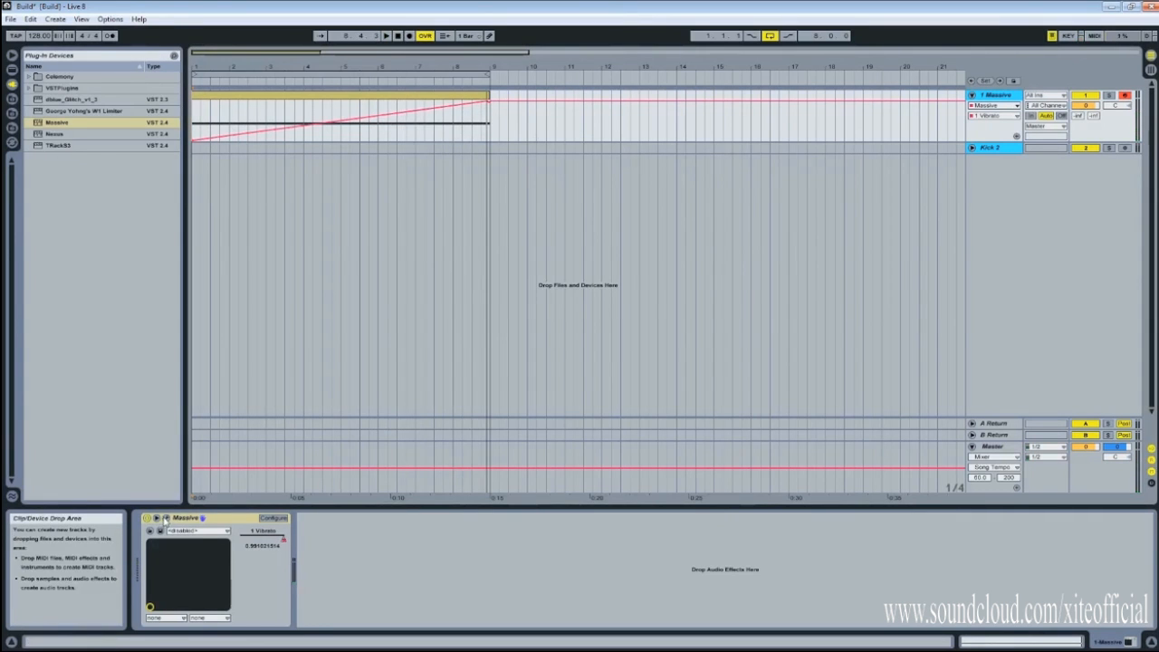
Set Massive's unison to 3 voices and enable the pan position spread at a small amount.
{"action": "left_click", "coordinate": [165, 519]}
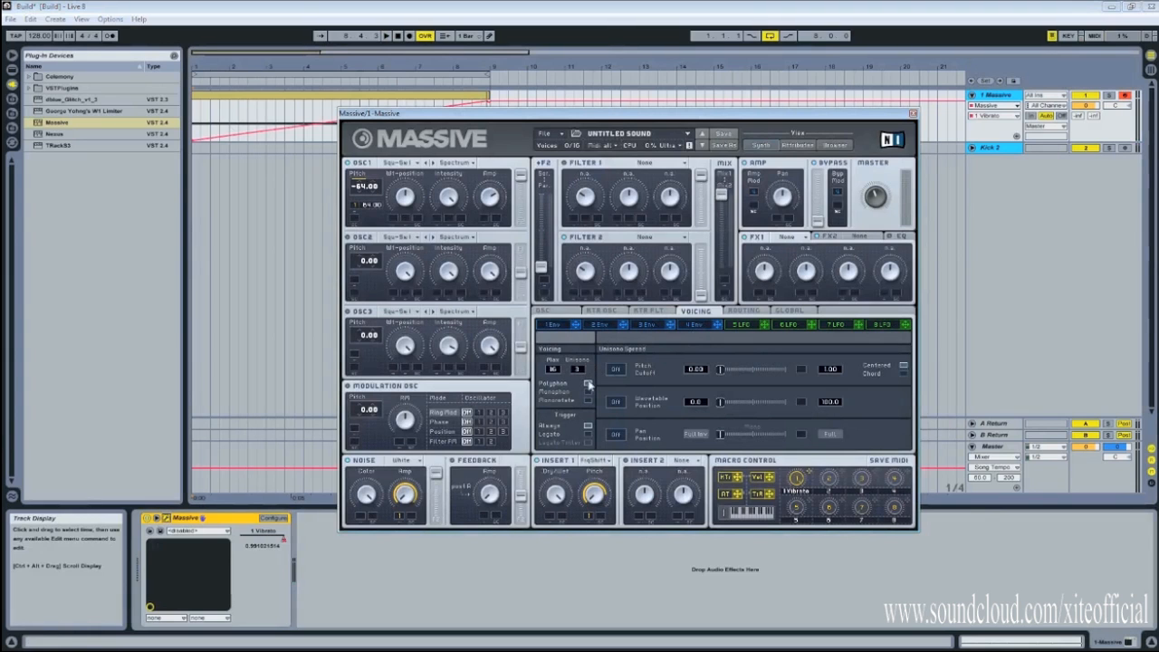
{"action": "left_click", "coordinate": [616, 435]}
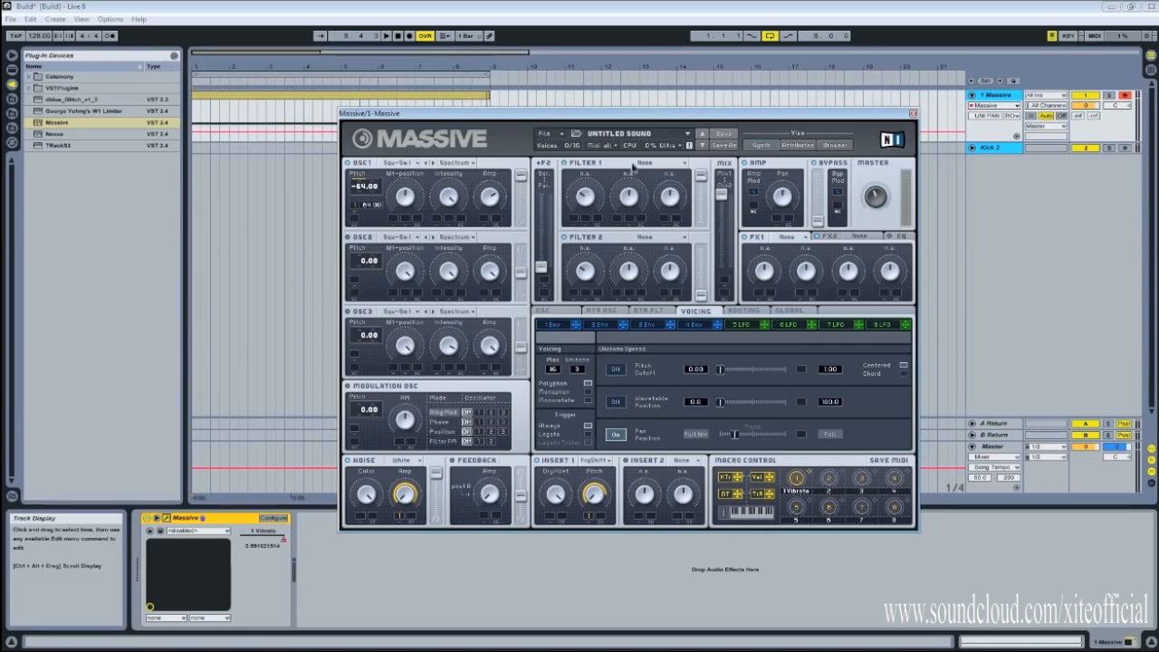
Load Scream into Filter 1, adjust its cutoff, scream and resonance, and assign macro 1 to modulate the cutoff.
{"action": "left_click", "coordinate": [632, 164]}
{"action": "left_click", "coordinate": [630, 231]}
{"action": "left_click_drag", "start_coordinate": [586, 196], "coordinate": [586, 156]}
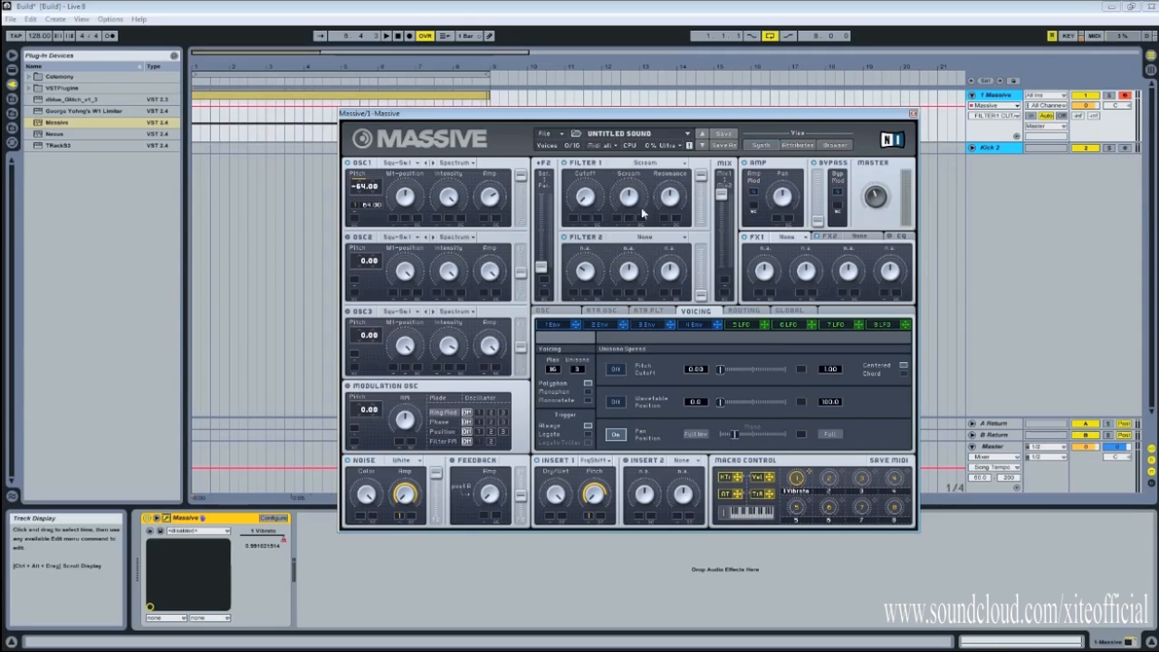
{"action": "left_click_drag", "start_coordinate": [671, 198], "coordinate": [671, 172]}
{"action": "left_click_drag", "start_coordinate": [632, 197], "coordinate": [631, 205]}
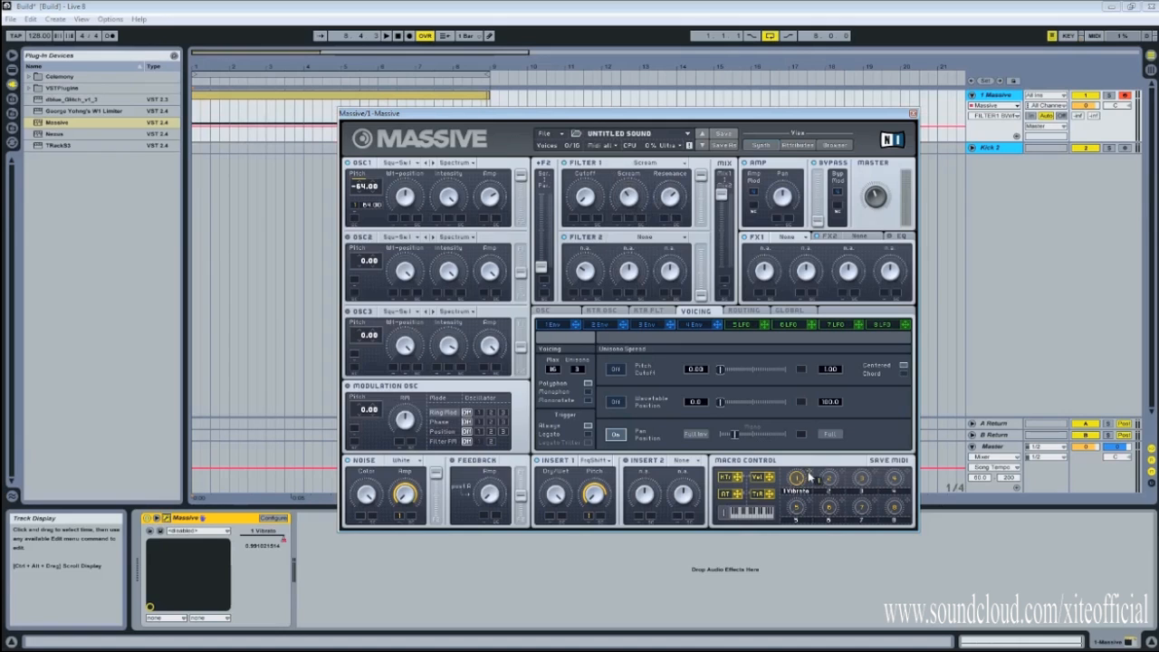
{"action": "left_click_drag", "start_coordinate": [810, 477], "coordinate": [585, 221]}
{"action": "left_click_drag", "start_coordinate": [596, 117], "coordinate": [603, 125]}
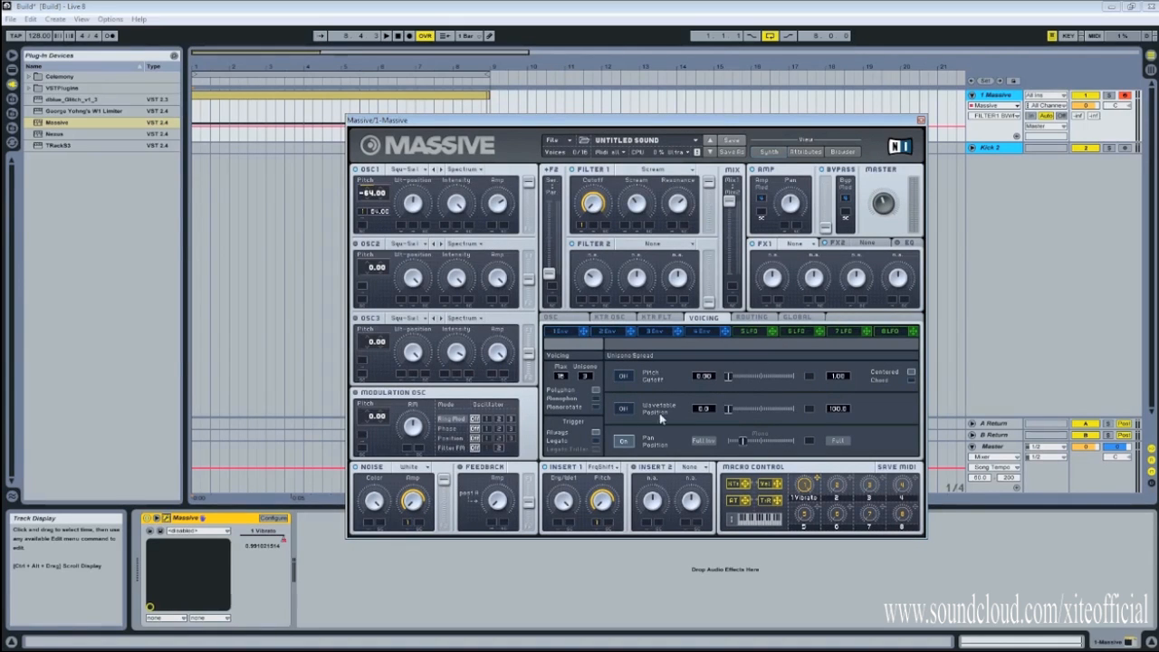
Load Reverb into FX1 with a reduced dry/wet mix and load Dimension Expander into FX2.
{"action": "left_click", "coordinate": [749, 333]}
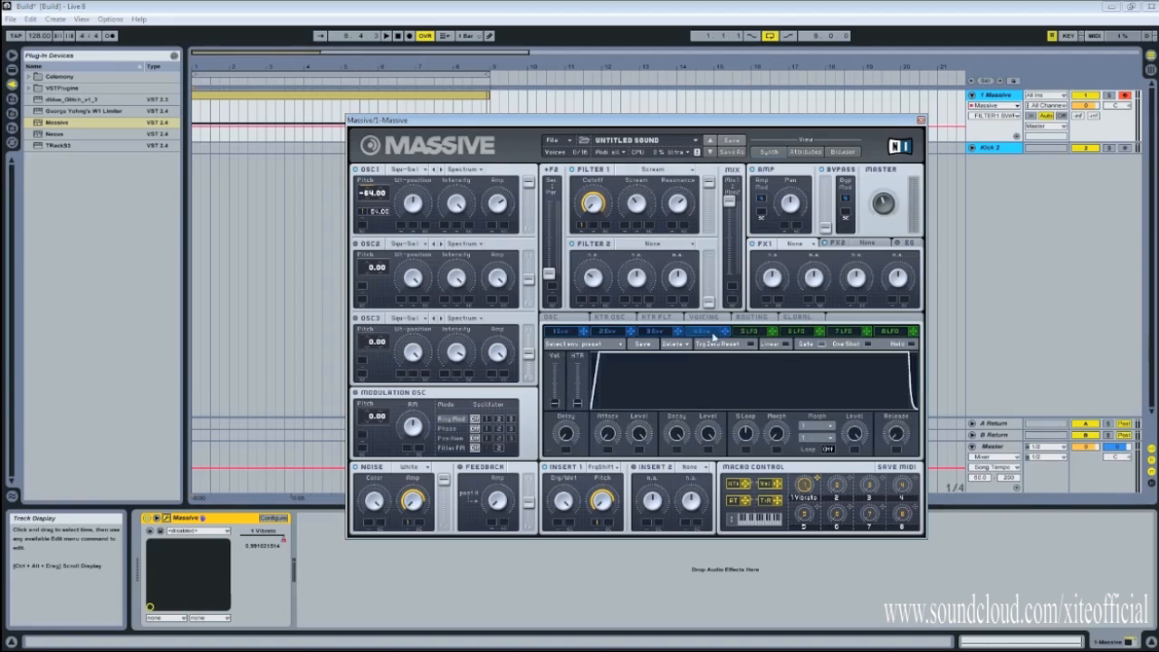
{"action": "left_click", "coordinate": [797, 244]}
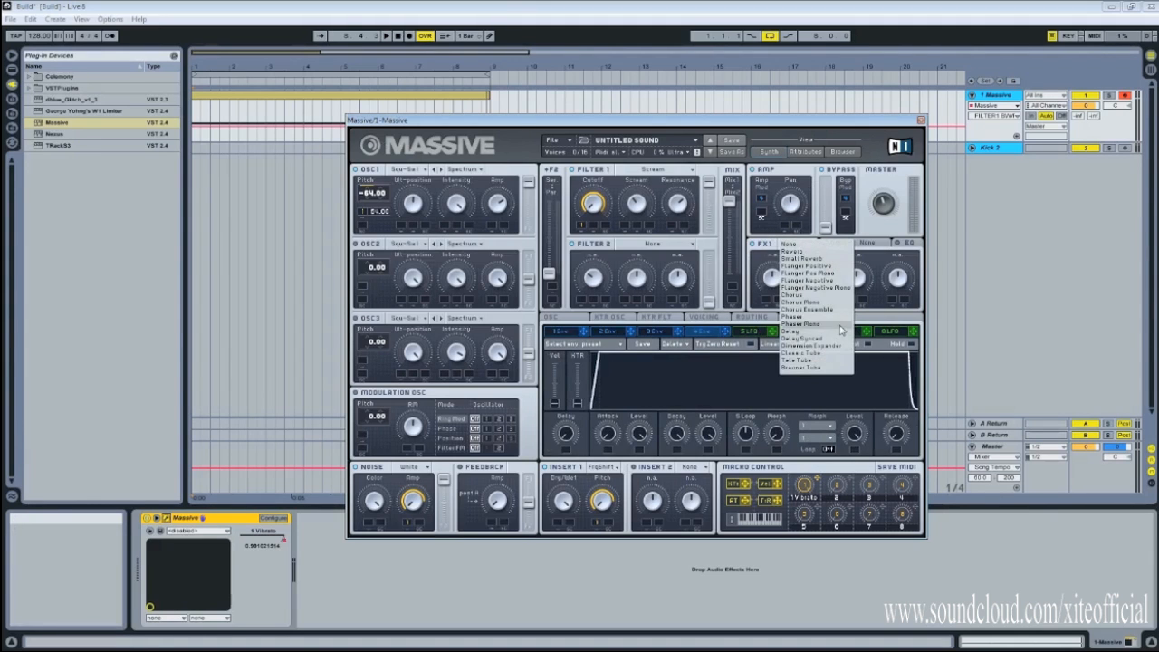
{"action": "left_click", "coordinate": [794, 252]}
{"action": "left_click_drag", "start_coordinate": [771, 286], "coordinate": [800, 271]}
{"action": "left_click", "coordinate": [866, 242]}
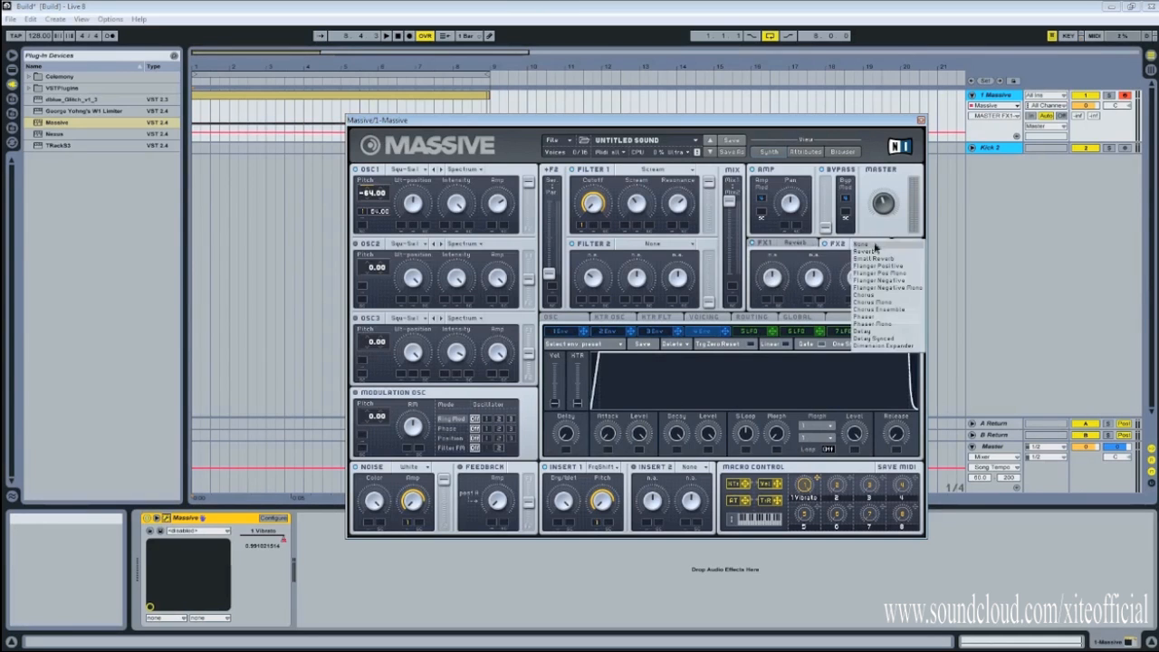
{"action": "left_click", "coordinate": [888, 344]}
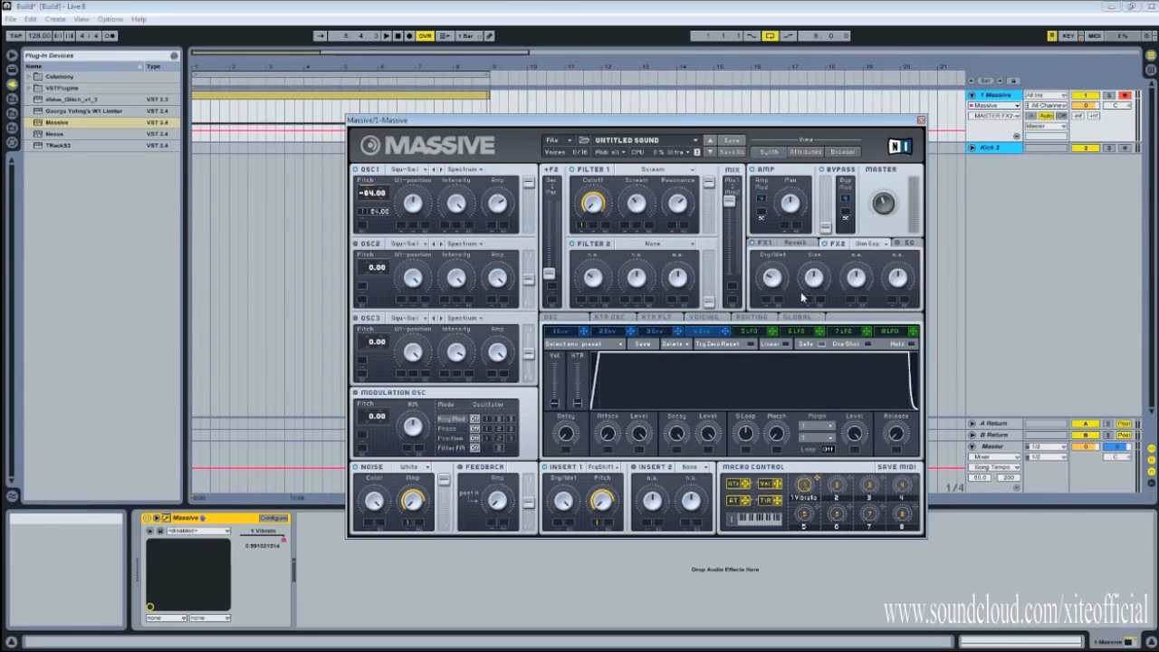
Show Massive's EQ section and remove the macro modulation from the vibrato rate and depth.
{"action": "left_click", "coordinate": [707, 319]}
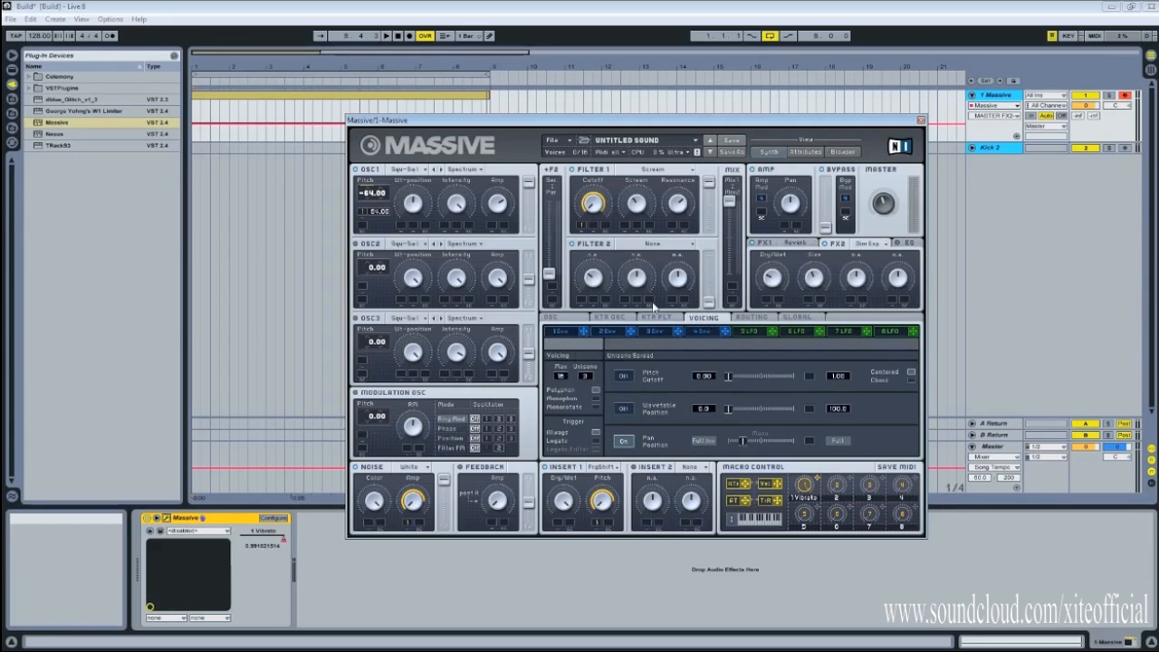
{"action": "left_click", "coordinate": [906, 245]}
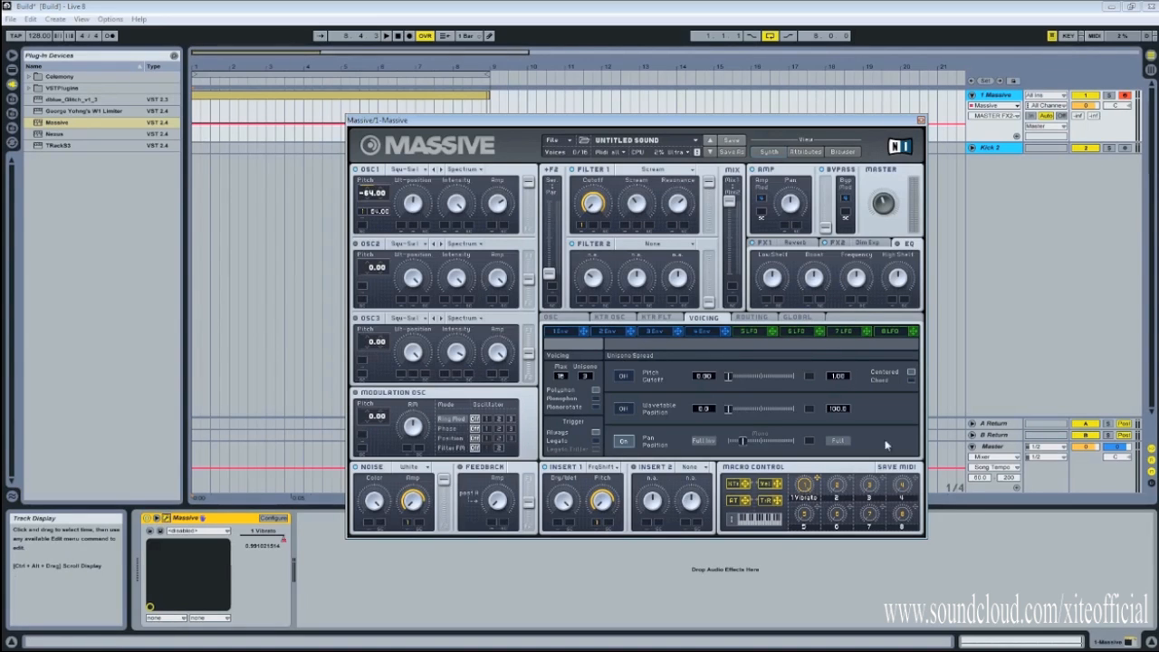
{"action": "left_click", "coordinate": [555, 318]}
{"action": "right_click", "coordinate": [809, 399]}
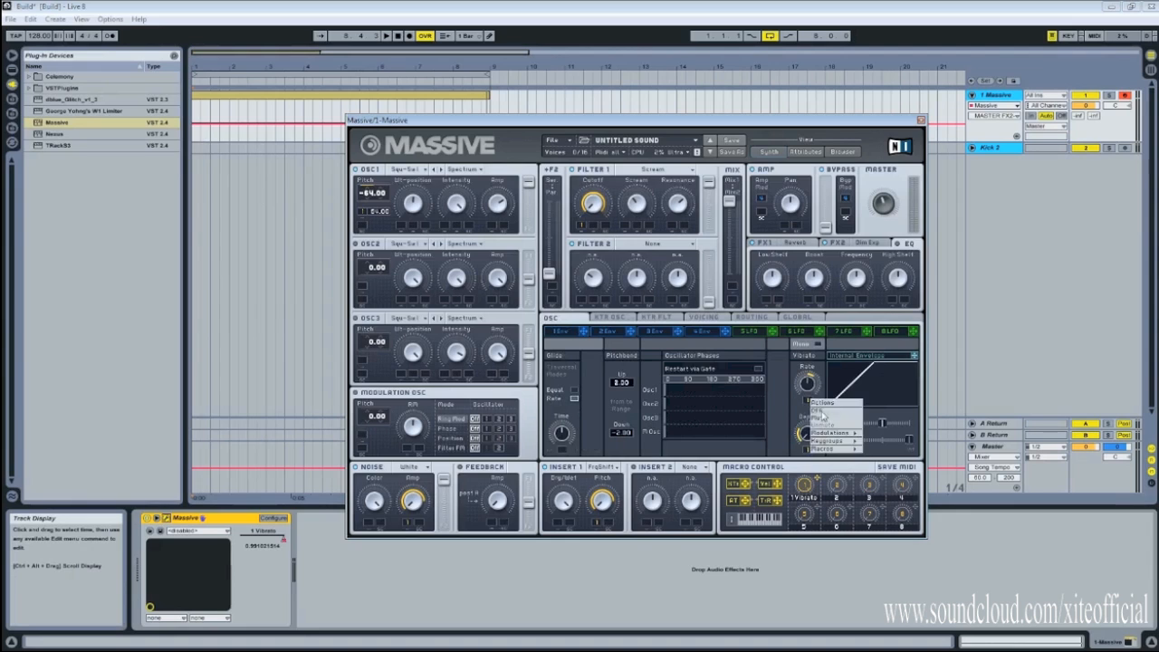
{"action": "right_click", "coordinate": [809, 445]}
{"action": "left_click", "coordinate": [826, 459]}
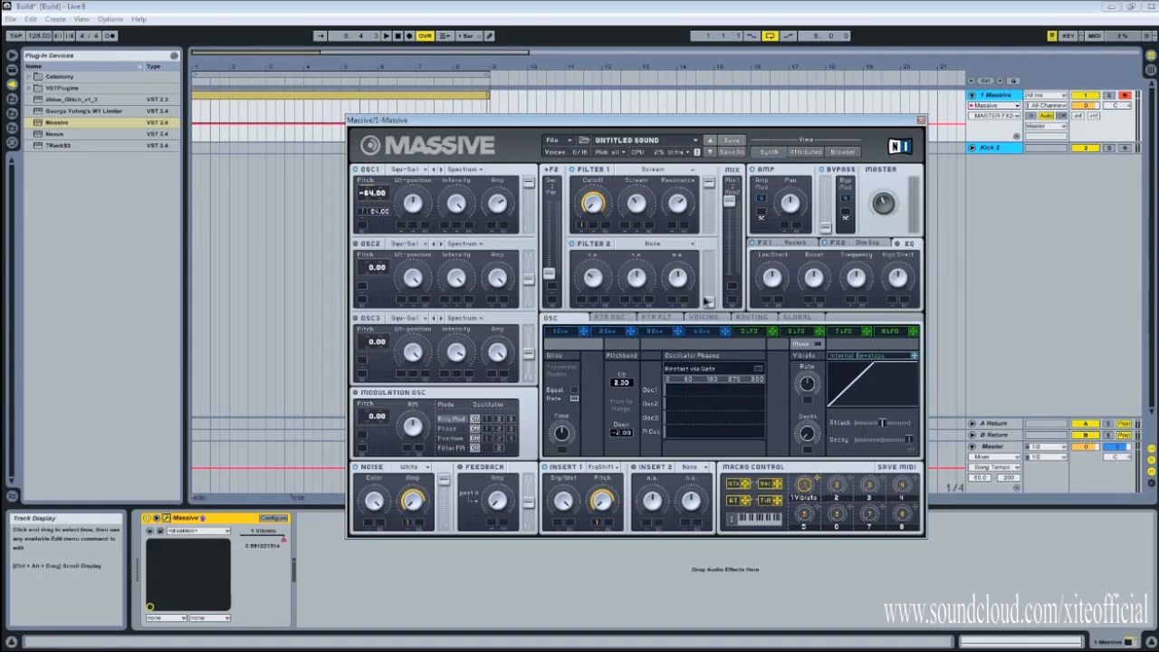
Return to the voicing settings, close the synth window and play back the modified riser.
{"action": "left_click", "coordinate": [704, 317]}
{"action": "left_click", "coordinate": [708, 331]}
{"action": "left_click", "coordinate": [712, 317]}
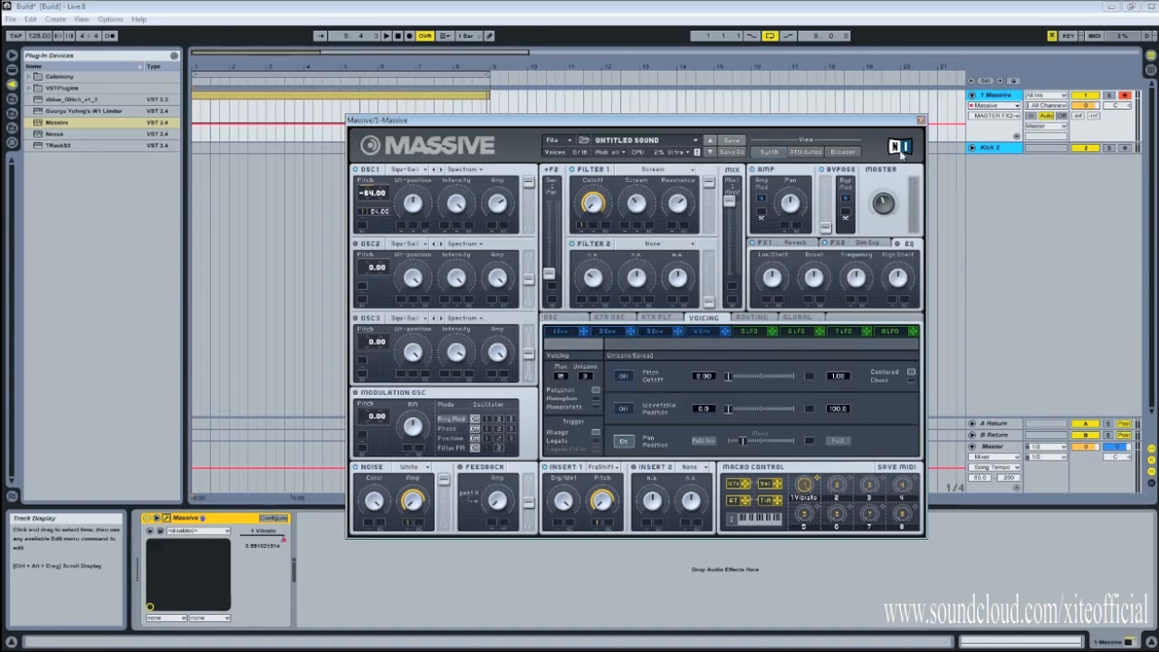
{"action": "left_click", "coordinate": [922, 120]}
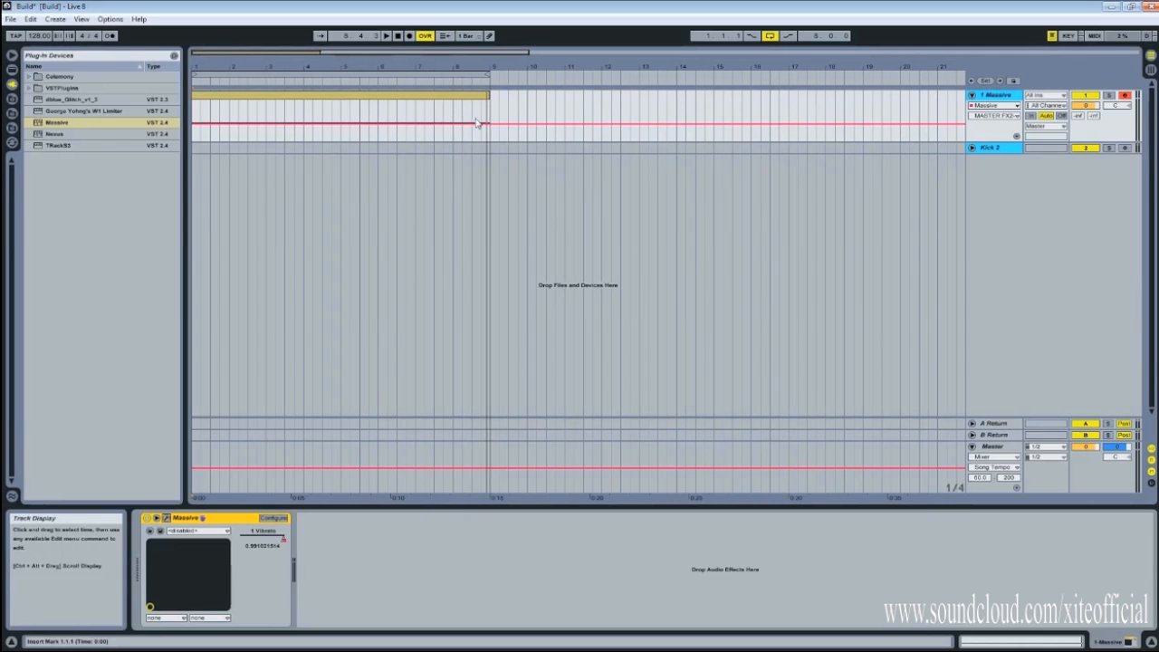
{"action": "key", "text": "space"}
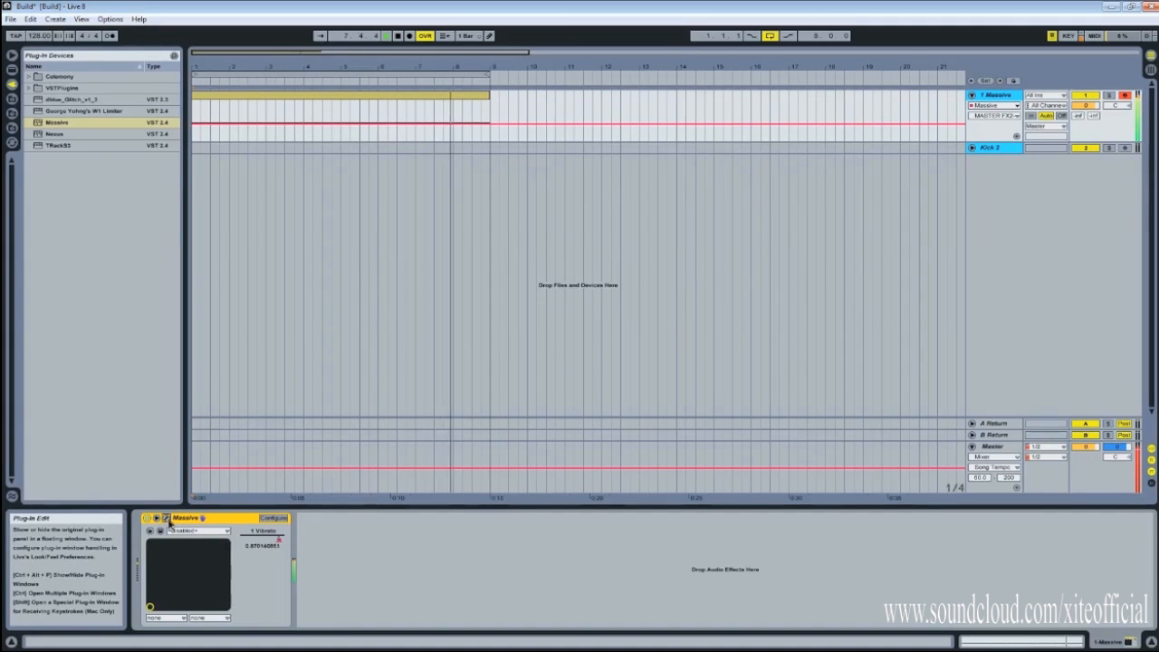
Reopen the Massive synth, lower its master volume and close the synth window.
{"action": "left_click", "coordinate": [165, 519]}
{"action": "left_click", "coordinate": [910, 225]}
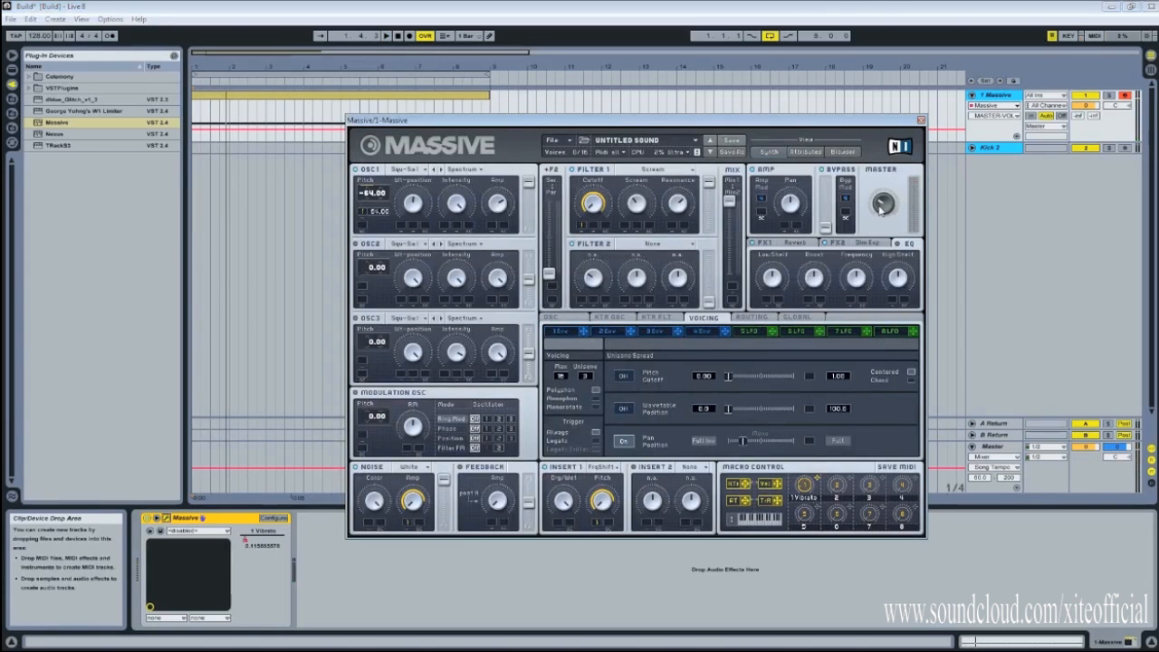
{"action": "left_click", "coordinate": [699, 330]}
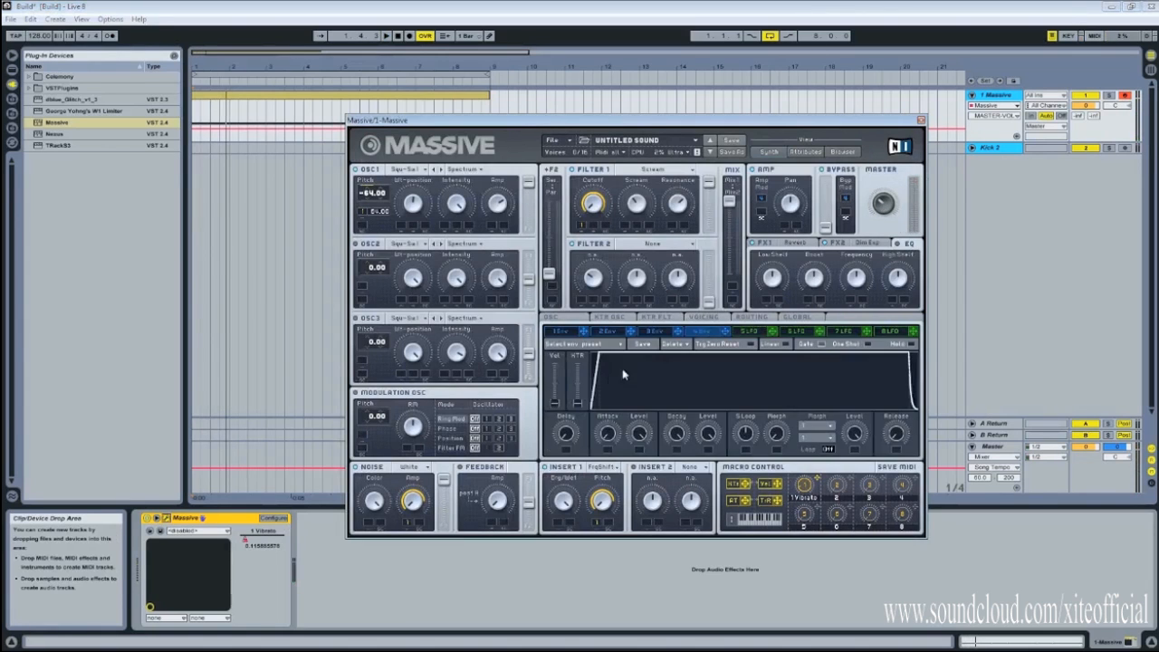
{"action": "left_click", "coordinate": [705, 317]}
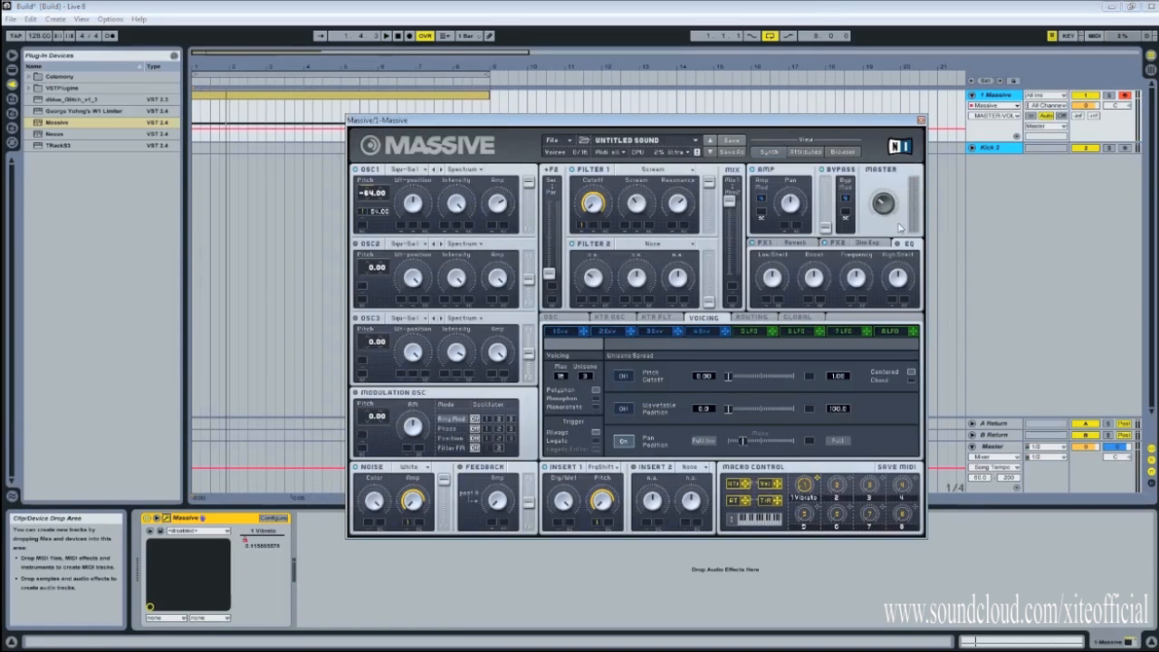
{"action": "left_click", "coordinate": [922, 120]}
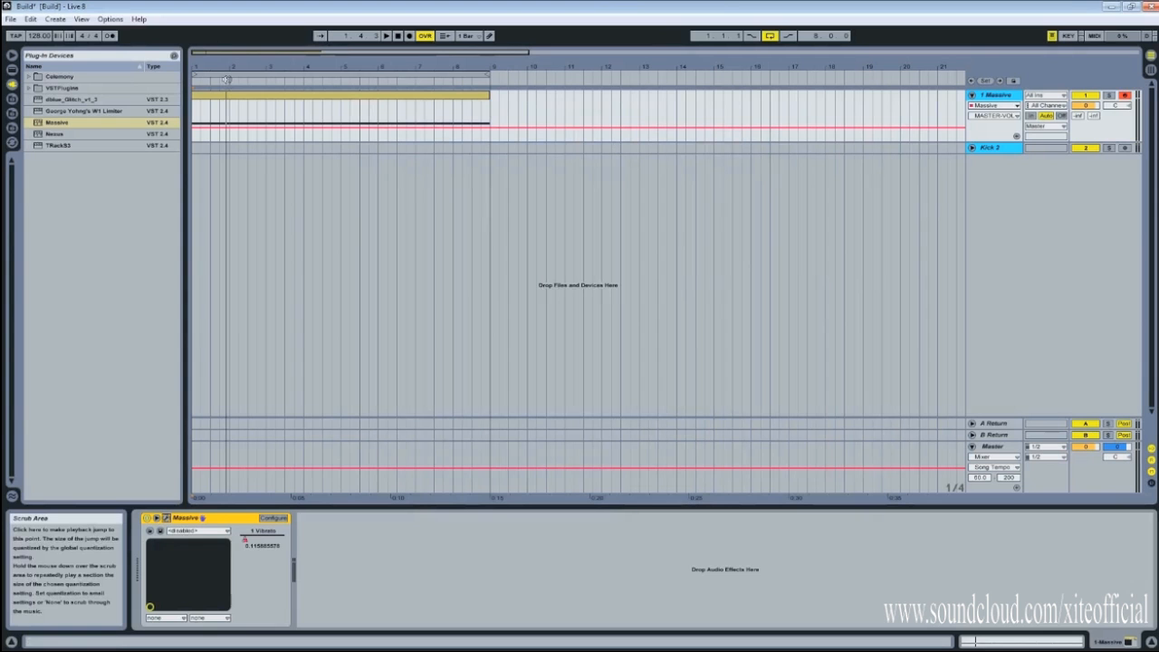
Unfold the Kick 2 track in the arrangement and select it.
{"action": "left_click", "coordinate": [973, 148]}
{"action": "left_click", "coordinate": [994, 149]}
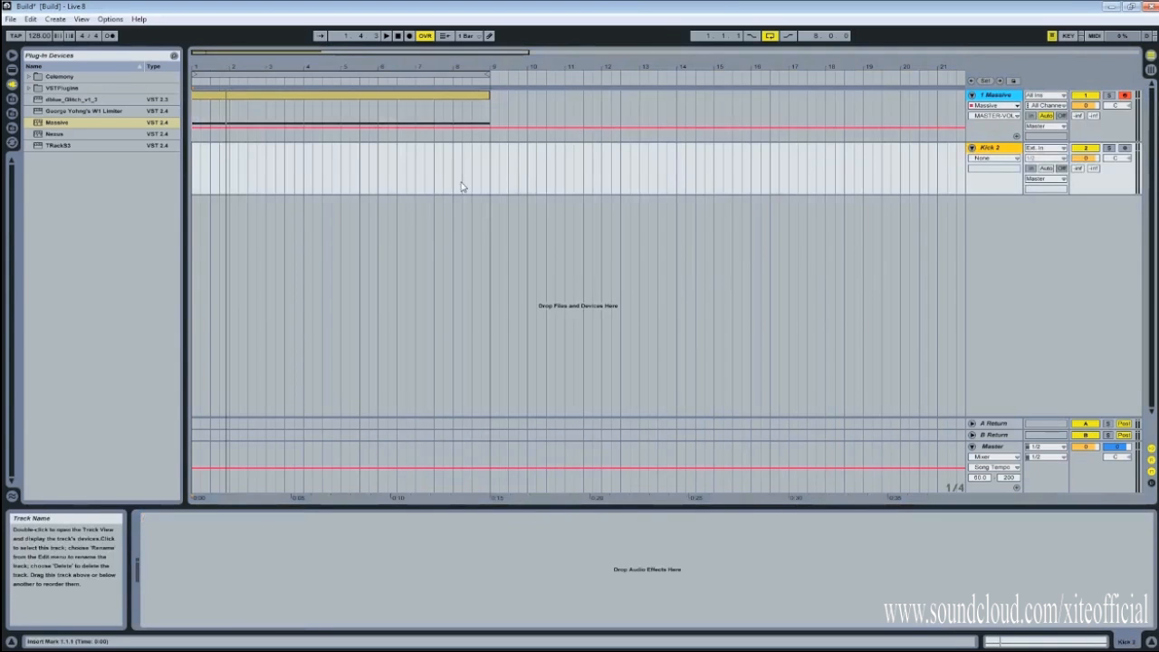
{"action": "left_click", "coordinate": [344, 96]}
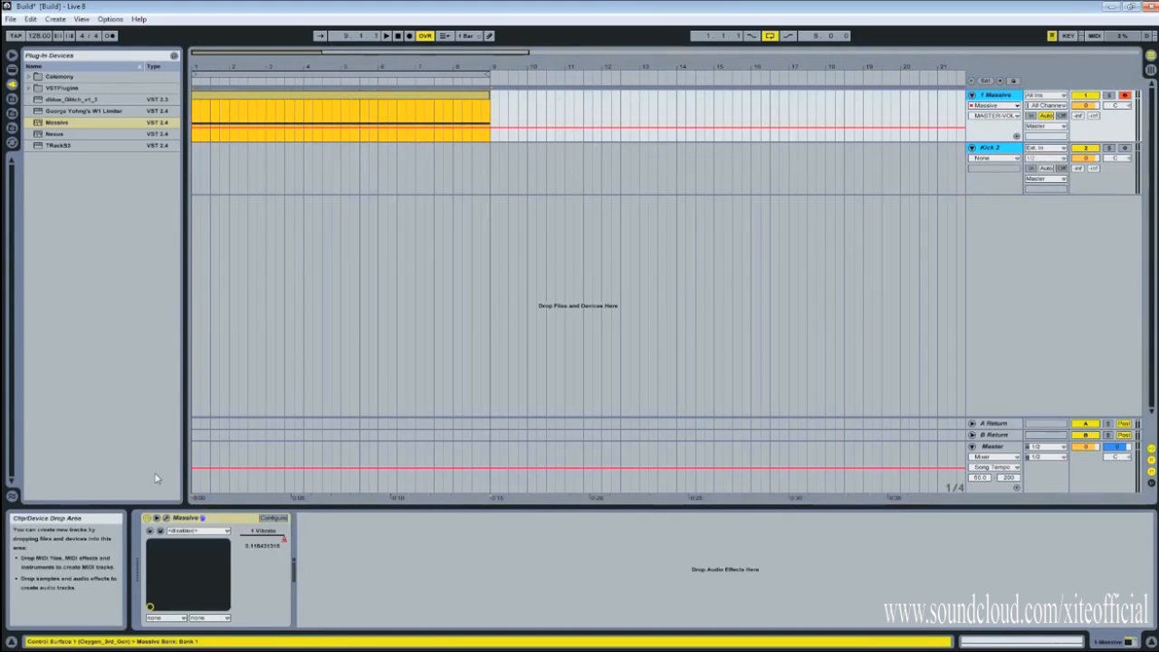
{"action": "left_click", "coordinate": [165, 517]}
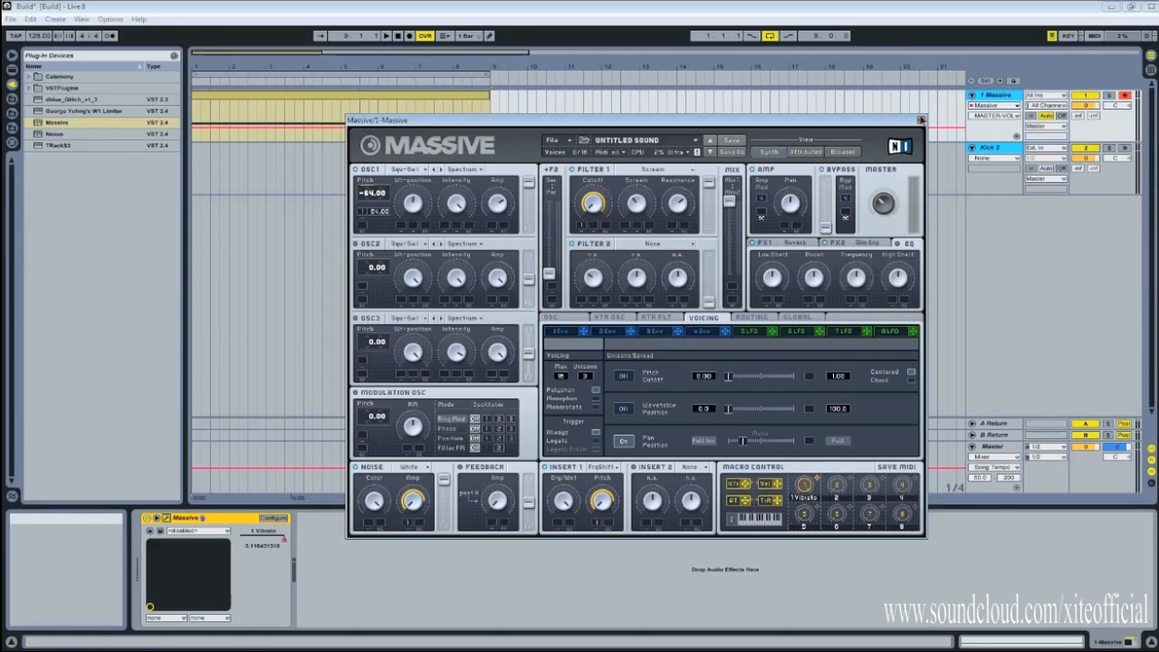
{"action": "left_click", "coordinate": [921, 120]}
{"action": "left_click", "coordinate": [994, 148]}
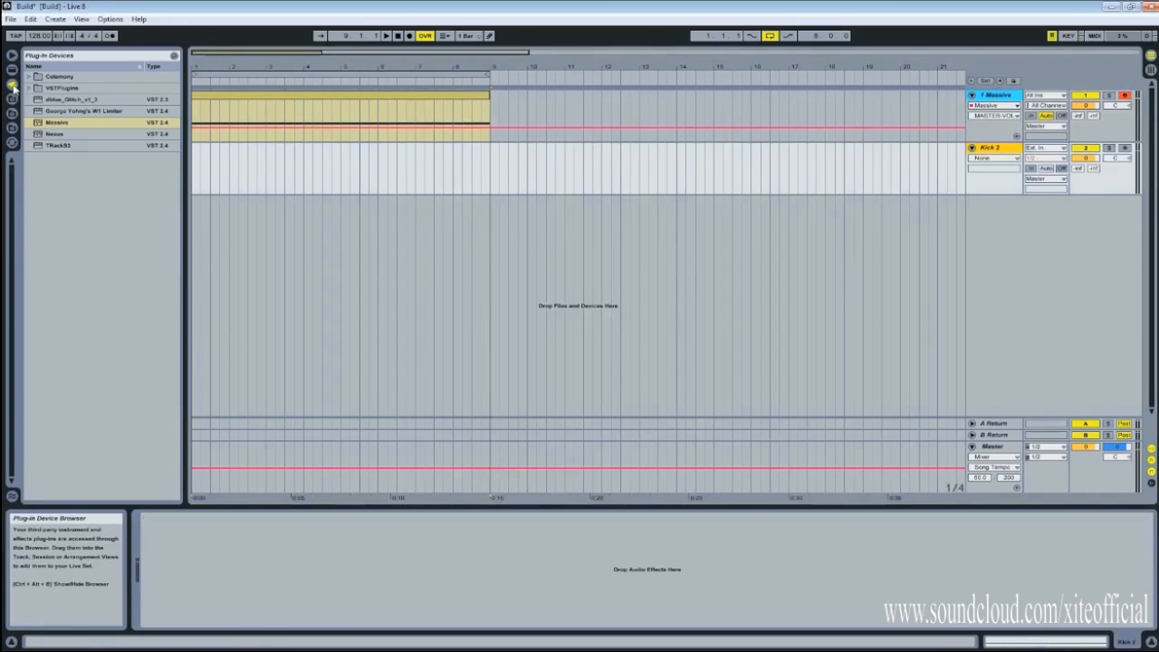
{"action": "left_click", "coordinate": [11, 55]}
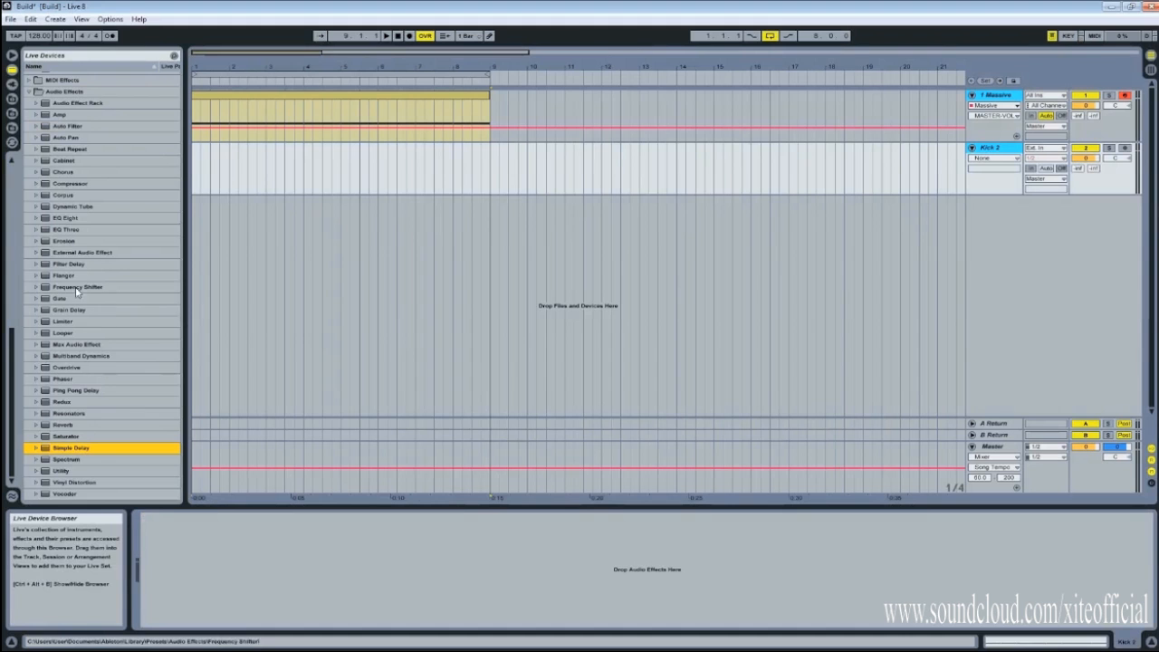
{"action": "left_click", "coordinate": [995, 95]}
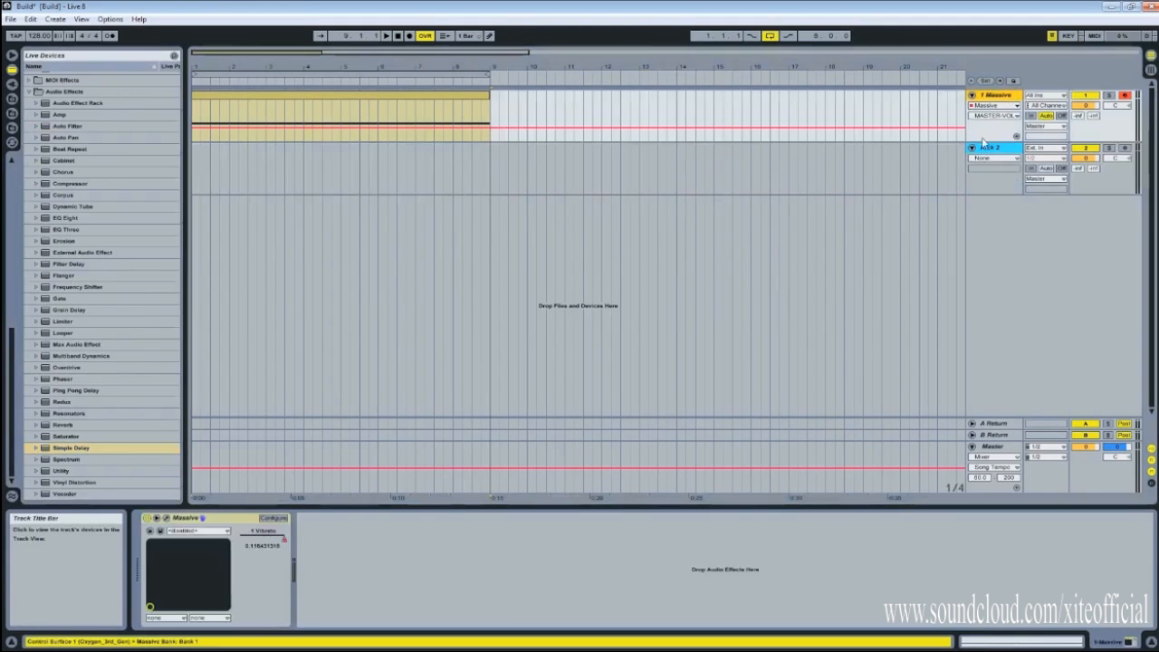
{"action": "left_click", "coordinate": [986, 148]}
{"action": "left_click", "coordinate": [12, 84]}
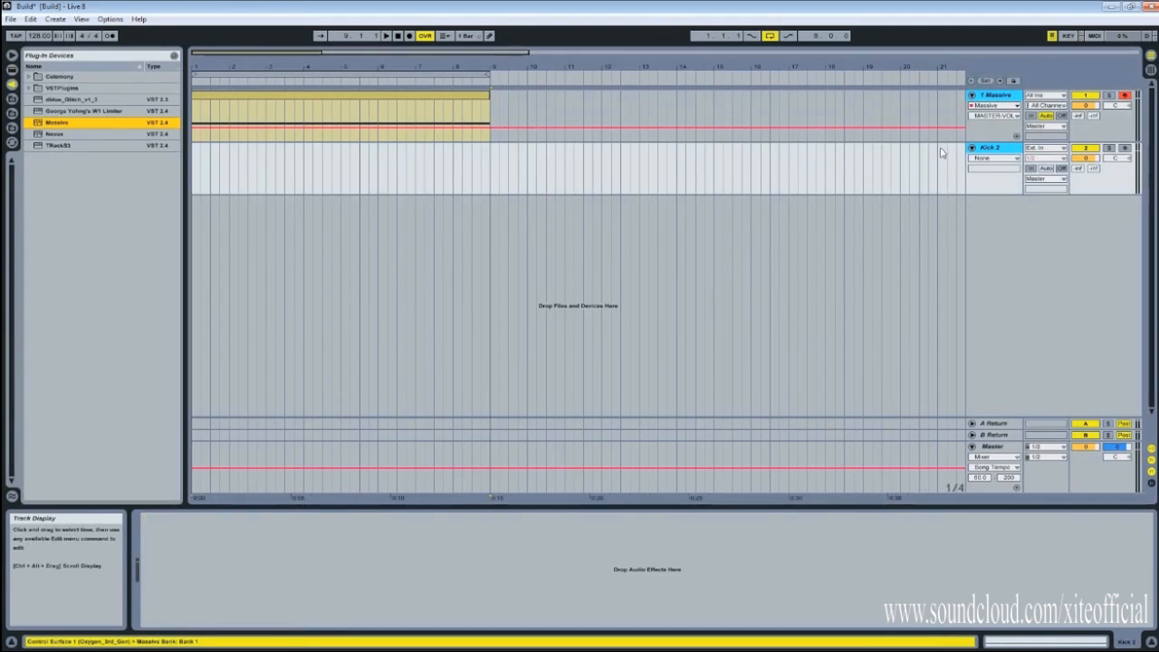
Deactivate the Kick 2 track and place the sample XF_Kick_A_002.wav at its start on bar 1.
{"action": "left_click", "coordinate": [1087, 148]}
{"action": "left_click", "coordinate": [1087, 149]}
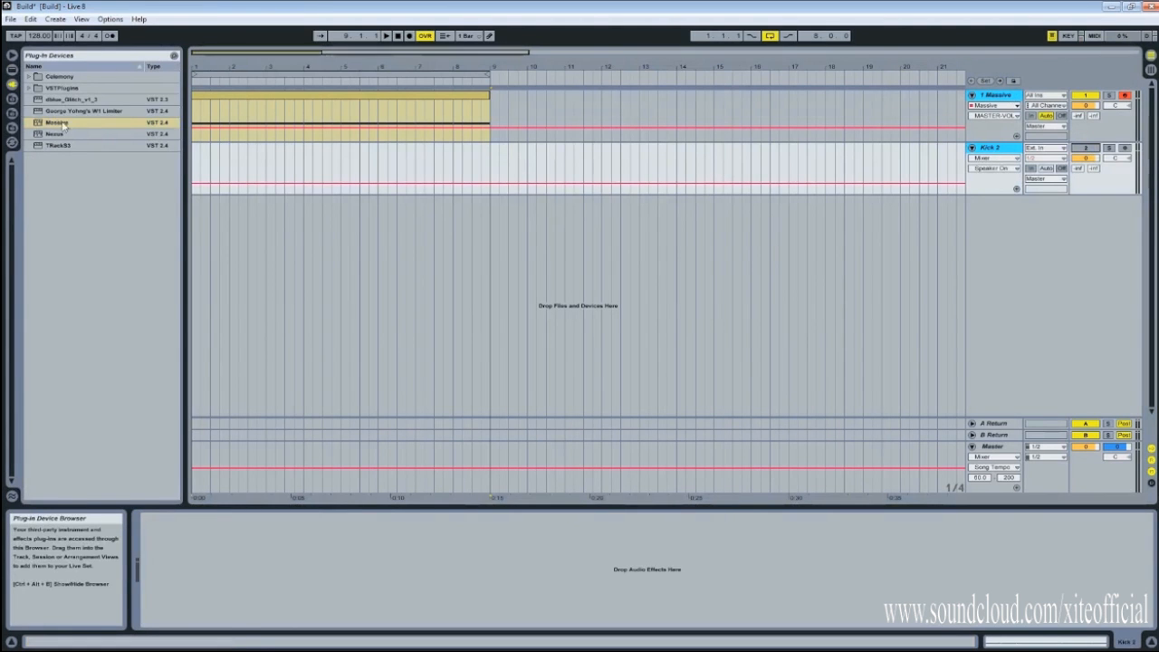
{"action": "left_click", "coordinate": [12, 97]}
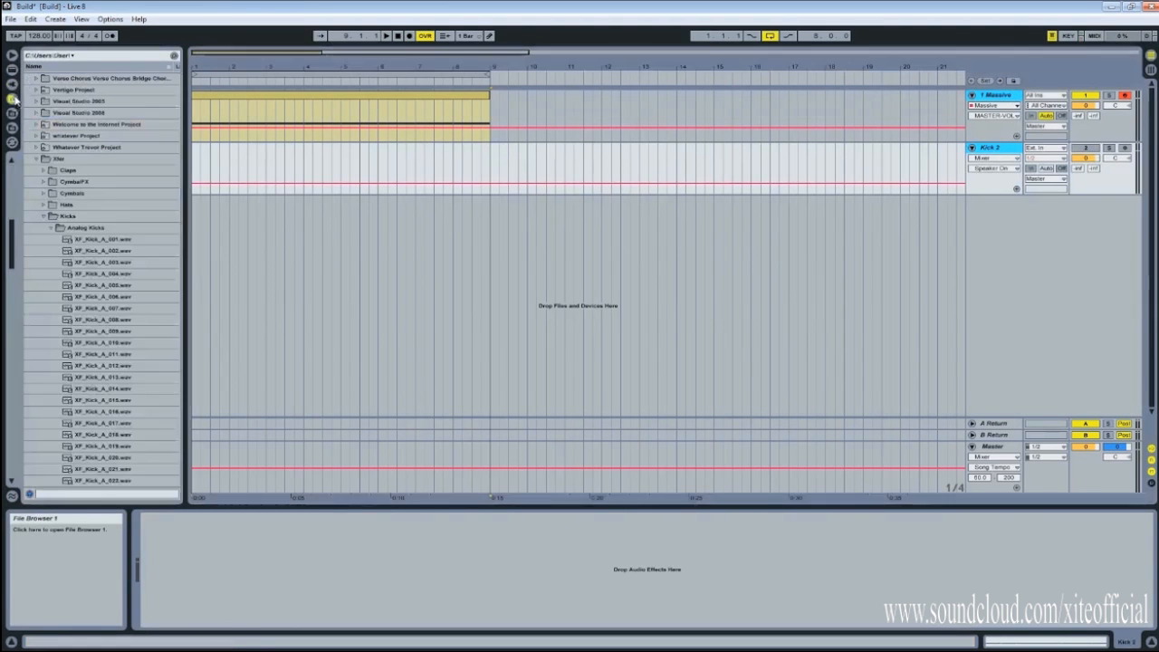
{"action": "left_click", "coordinate": [102, 251]}
{"action": "mouse_move", "coordinate": [106, 264]}
{"action": "left_mouse_down"}
{"action": "mouse_move", "coordinate": [287, 200]}
{"action": "mouse_move", "coordinate": [197, 179]}
{"action": "left_mouse_up"}
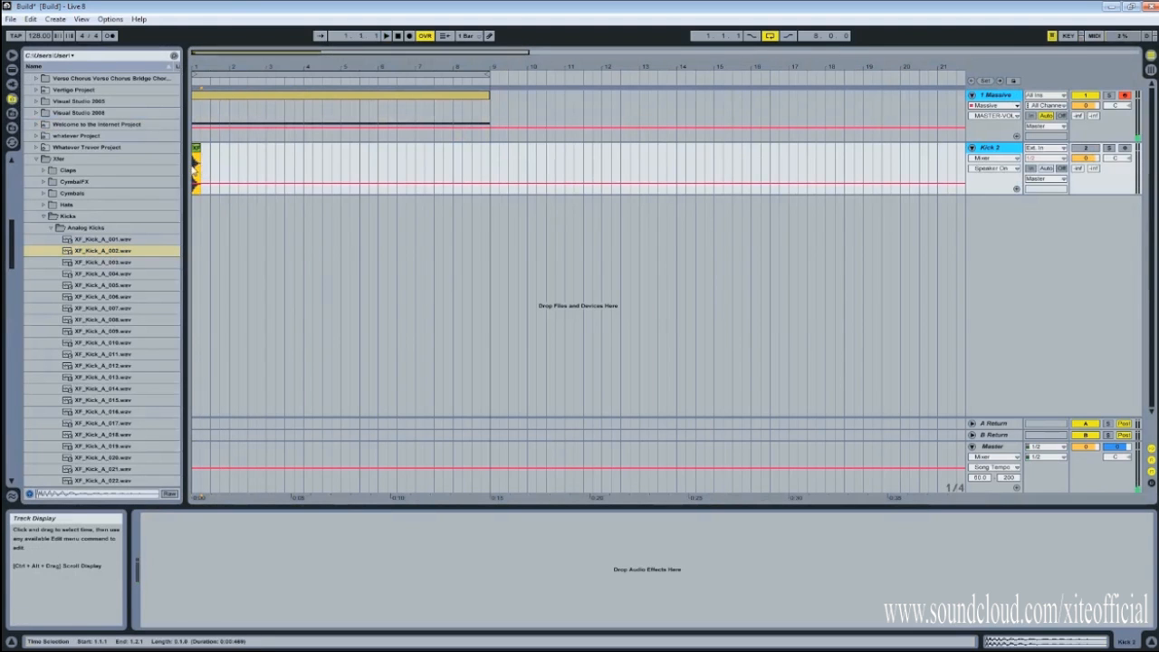
Duplicate the kick clip on every beat until the Kick 2 track is filled up to bar 9.
{"action": "key", "text": "ctrl+d"}
{"action": "key", "text": "ctrl+d"}
{"action": "key", "text": "ctrl+d"}
{"action": "key", "text": "ctrl+d"}
{"action": "key", "text": "ctrl+d"}
{"action": "key", "text": "ctrl+d"}
{"action": "key", "text": "ctrl+d"}
{"action": "key", "text": "ctrl+d"}
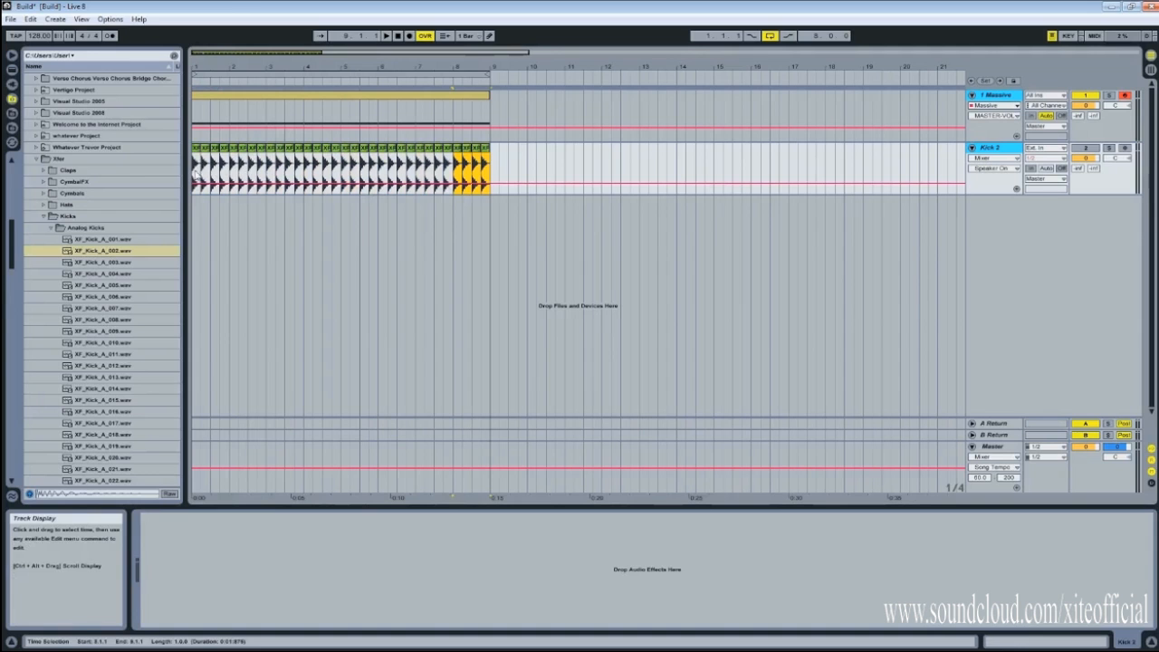
{"action": "left_click", "coordinate": [197, 177]}
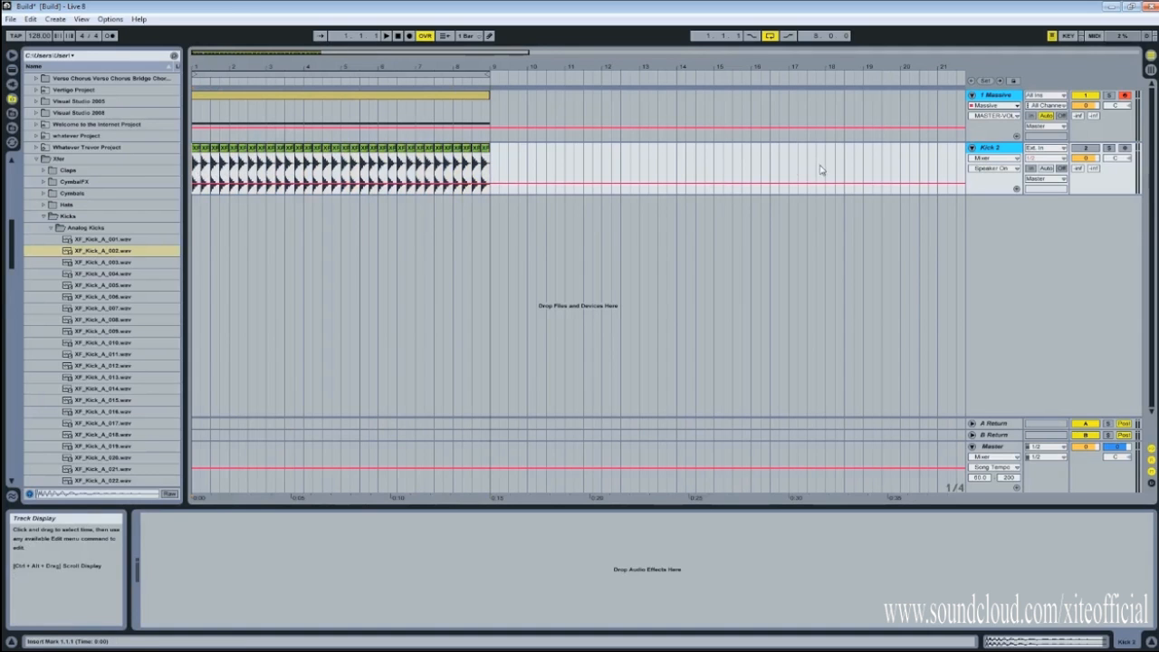
Select the Massive track and load a Compressor after the Massive synth.
{"action": "left_click", "coordinate": [992, 106]}
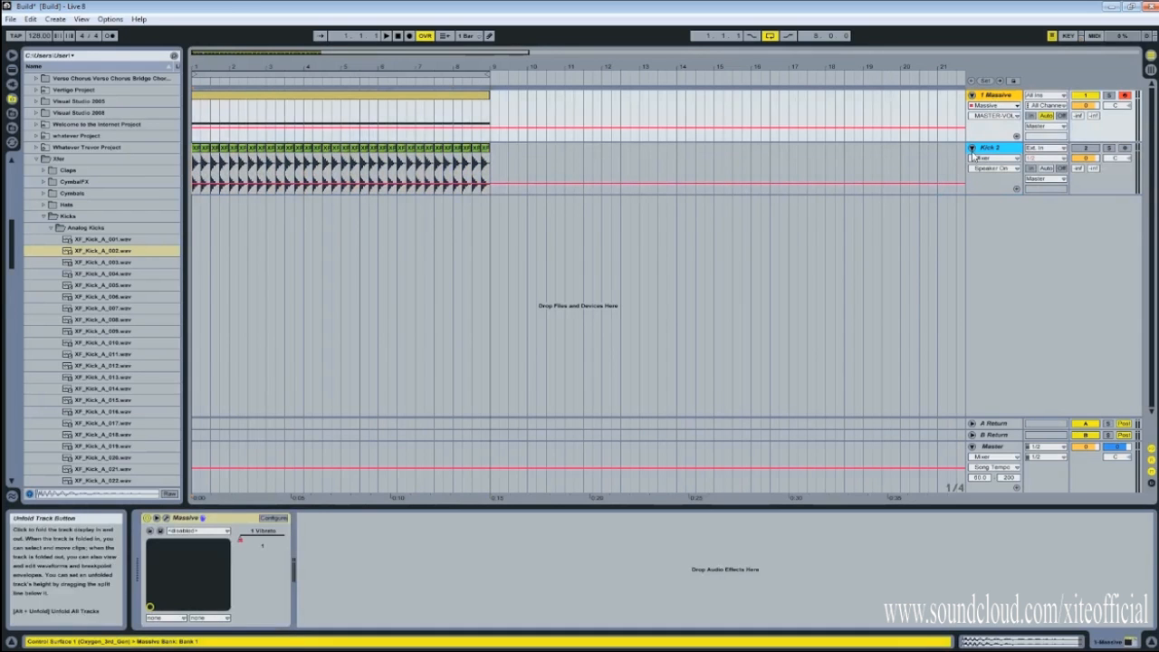
{"action": "left_click_drag", "start_coordinate": [408, 176], "coordinate": [417, 176]}
{"action": "left_click", "coordinate": [454, 177]}
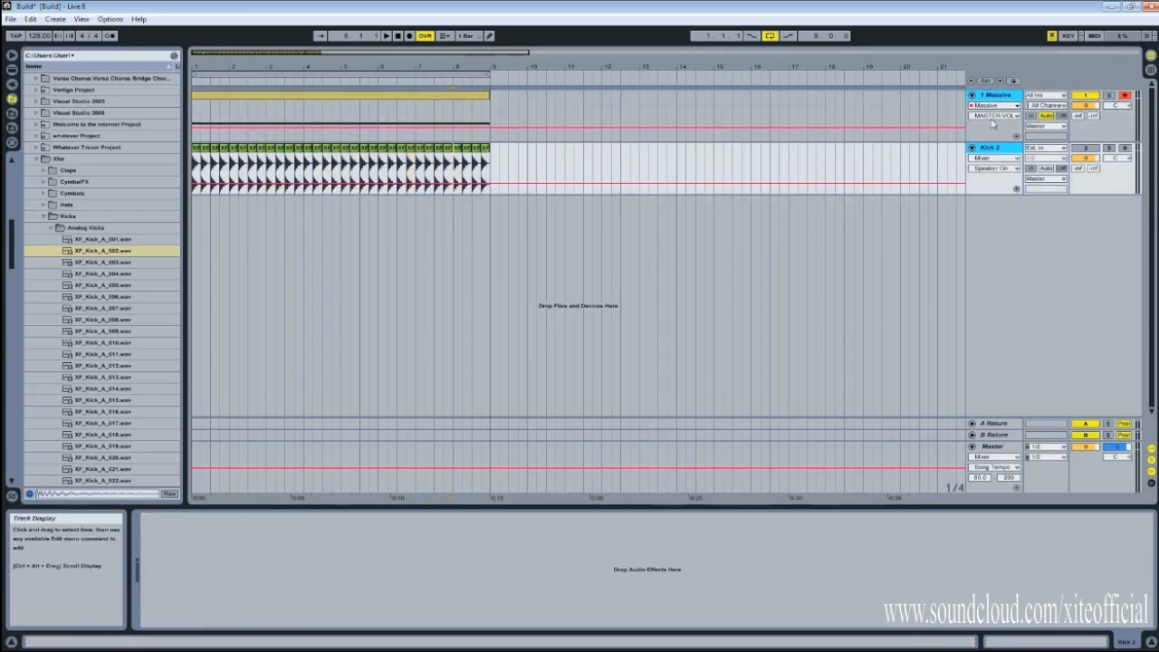
{"action": "left_click", "coordinate": [988, 97]}
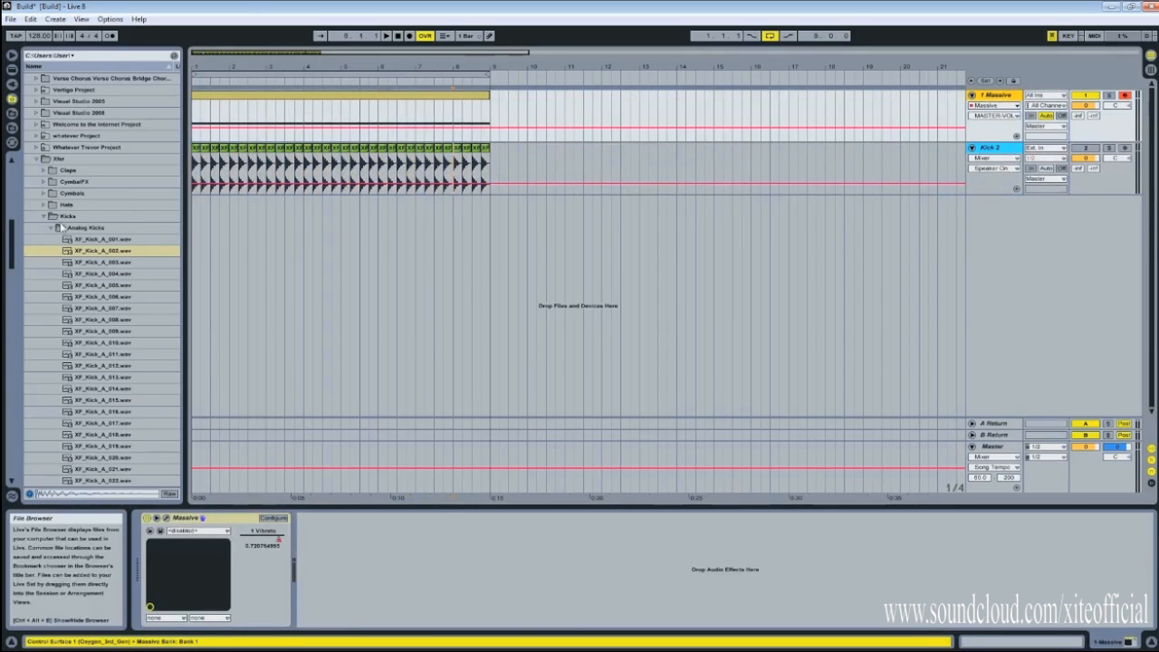
{"action": "left_click", "coordinate": [11, 69]}
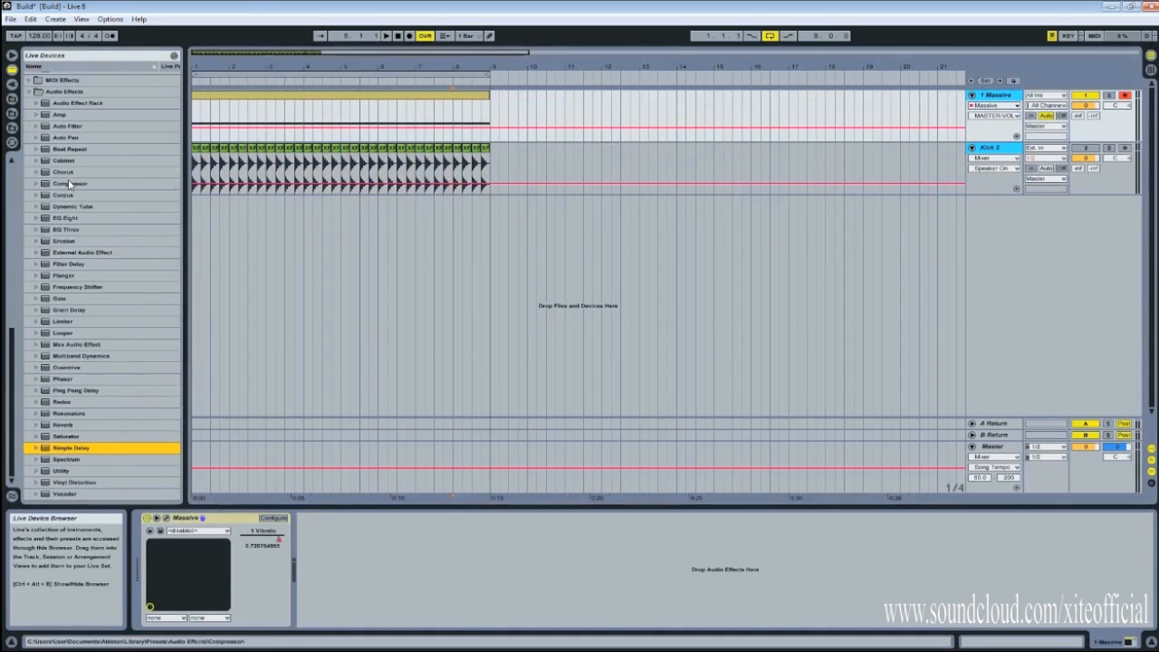
{"action": "left_click_drag", "start_coordinate": [73, 185], "coordinate": [453, 571]}
Enable the compressor's sidechain and choose Kick 2 as its audio source.
{"action": "left_click", "coordinate": [313, 519]}
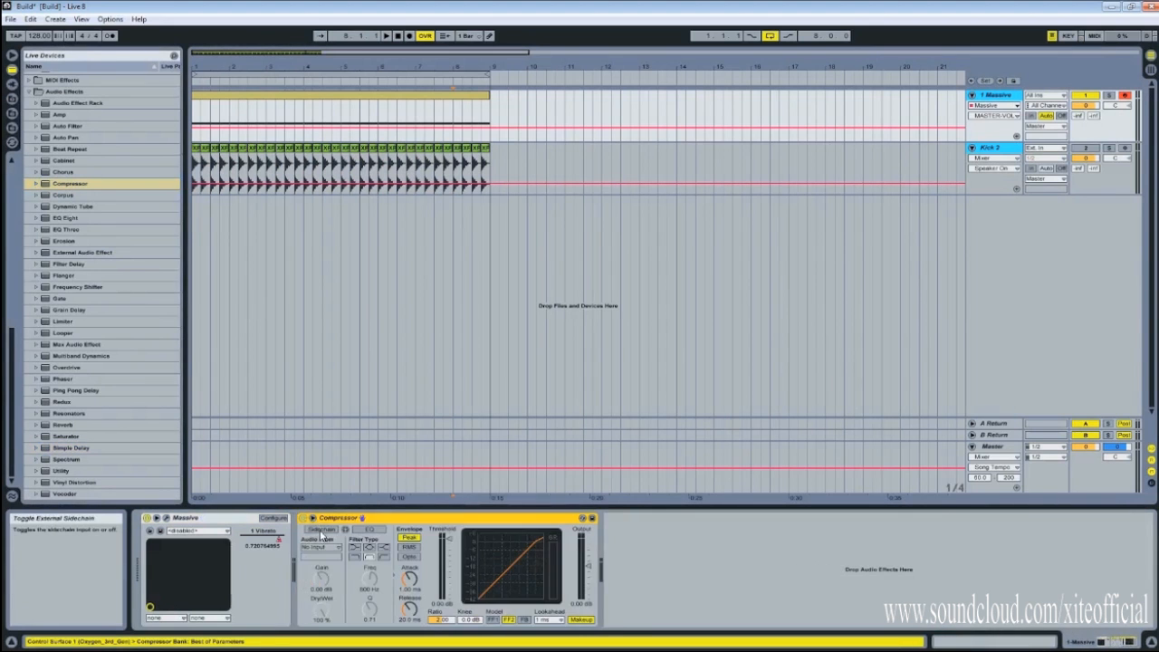
{"action": "left_click", "coordinate": [322, 548]}
{"action": "left_click", "coordinate": [330, 558]}
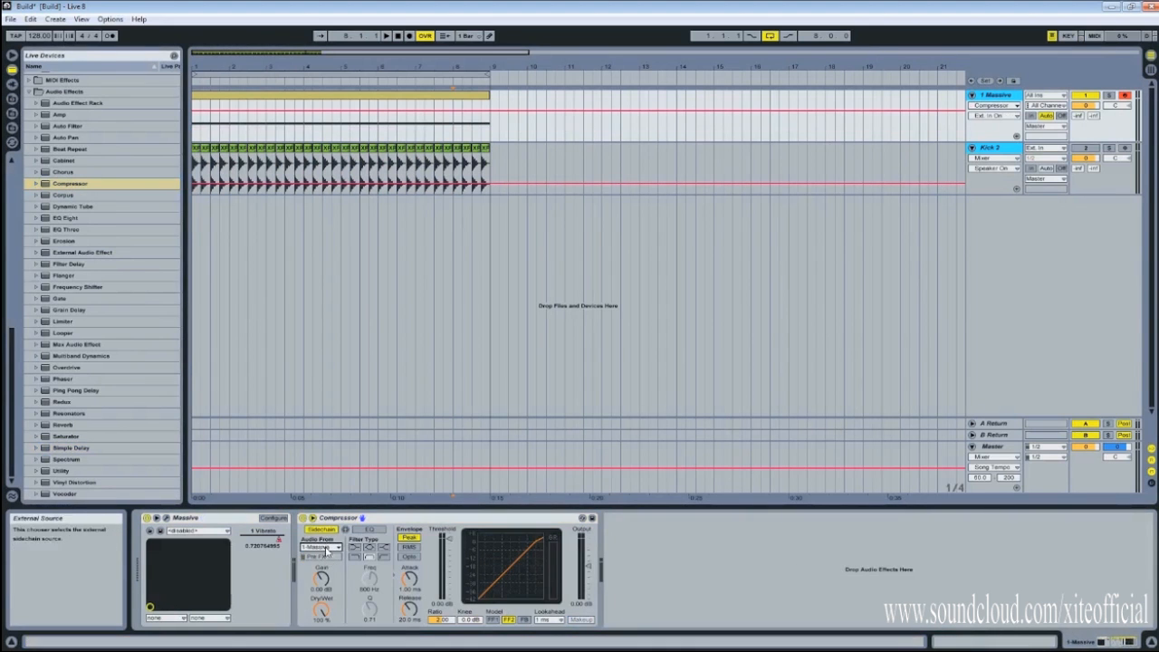
{"action": "left_click", "coordinate": [328, 548]}
{"action": "left_click", "coordinate": [328, 567]}
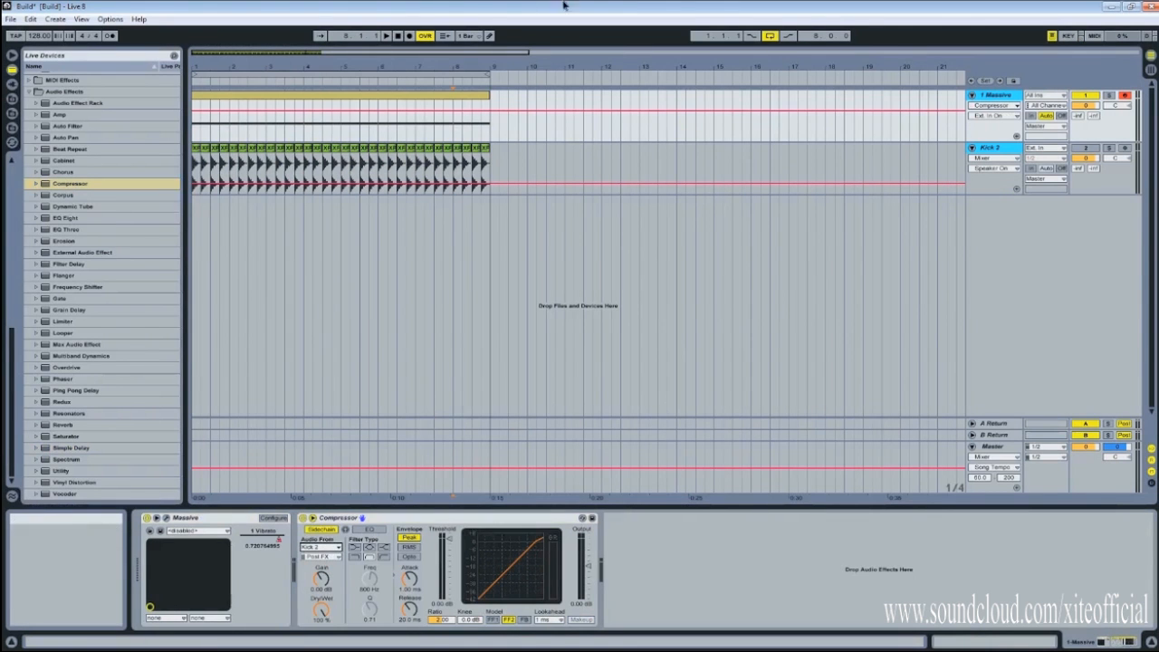
Play back the sidechained riser, audition the loop with the Massive track deactivated, and return to the Massive track's devices.
{"action": "key", "text": "space"}
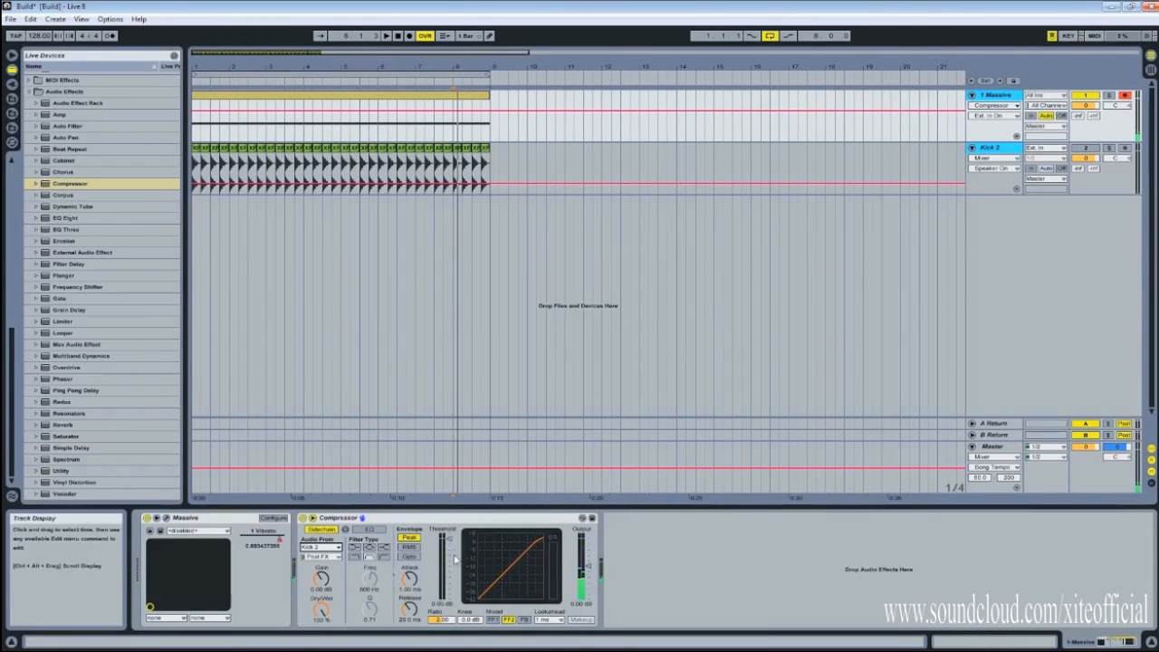
{"action": "left_click", "coordinate": [1086, 95]}
{"action": "key", "text": "space"}
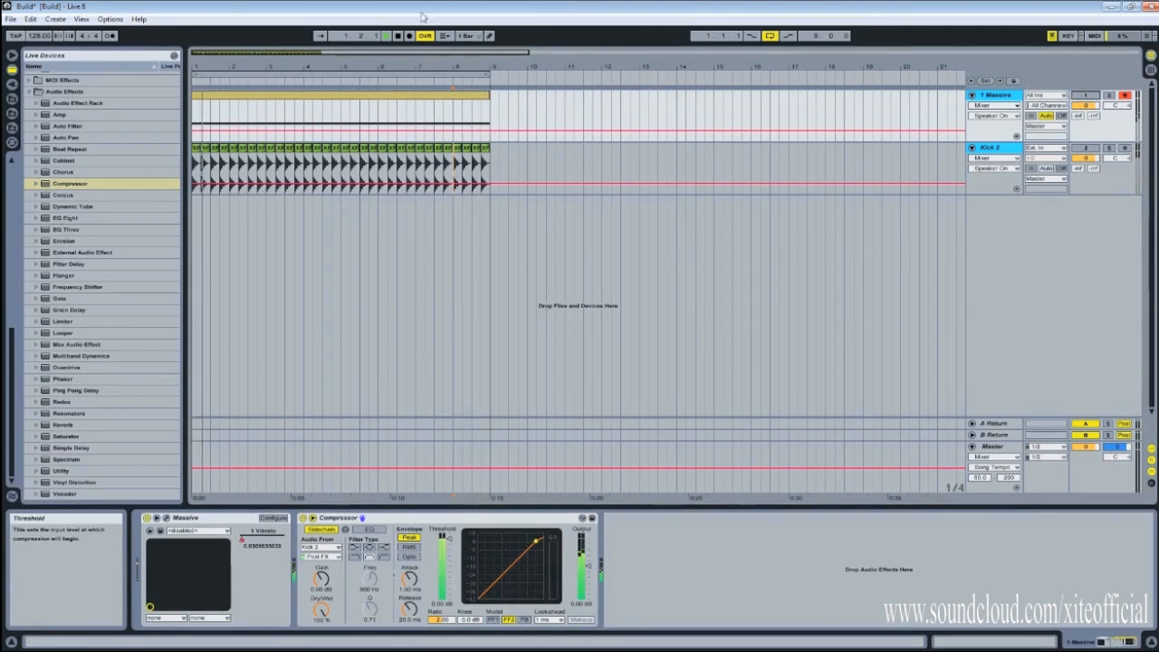
{"action": "left_click", "coordinate": [207, 178]}
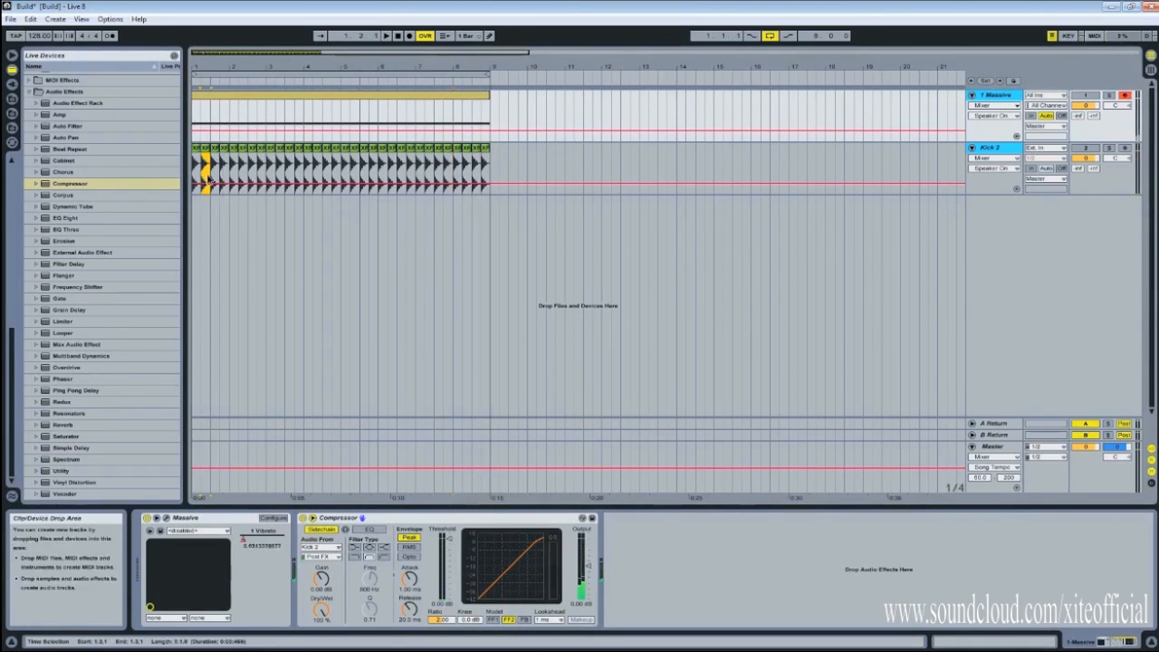
{"action": "left_click", "coordinate": [497, 242]}
{"action": "left_click", "coordinate": [1005, 95]}
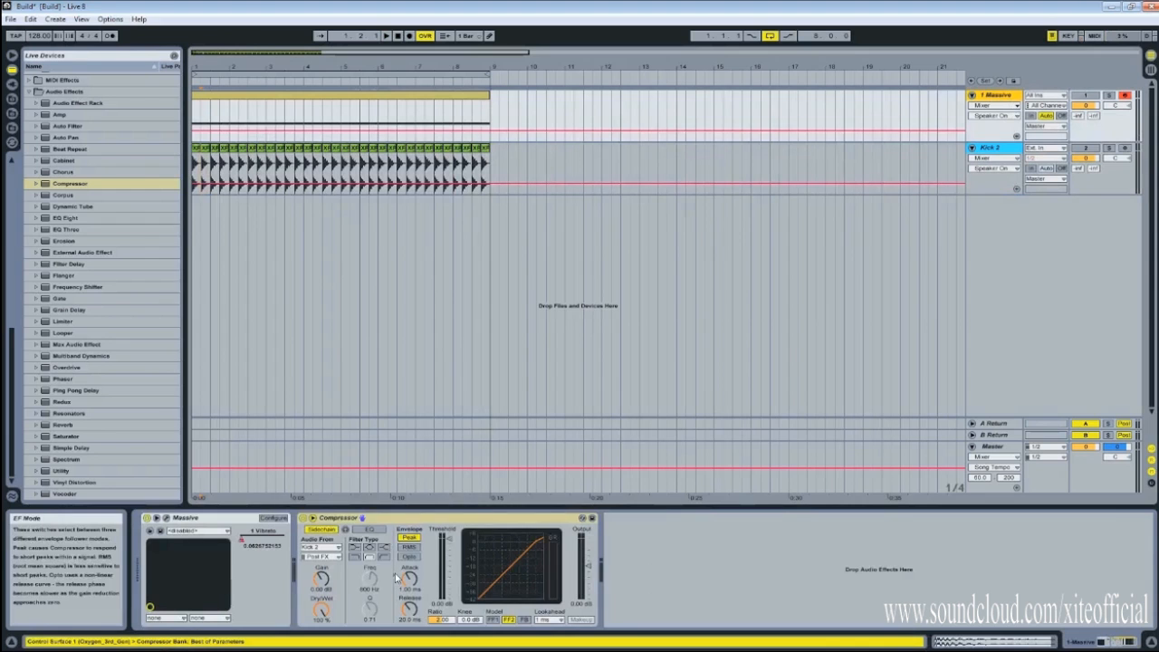
Lower the compressor's threshold to -41.7 dB while auditioning the reactivated Massive track from bar 5.
{"action": "left_click_drag", "start_coordinate": [446, 541], "coordinate": [449, 575]}
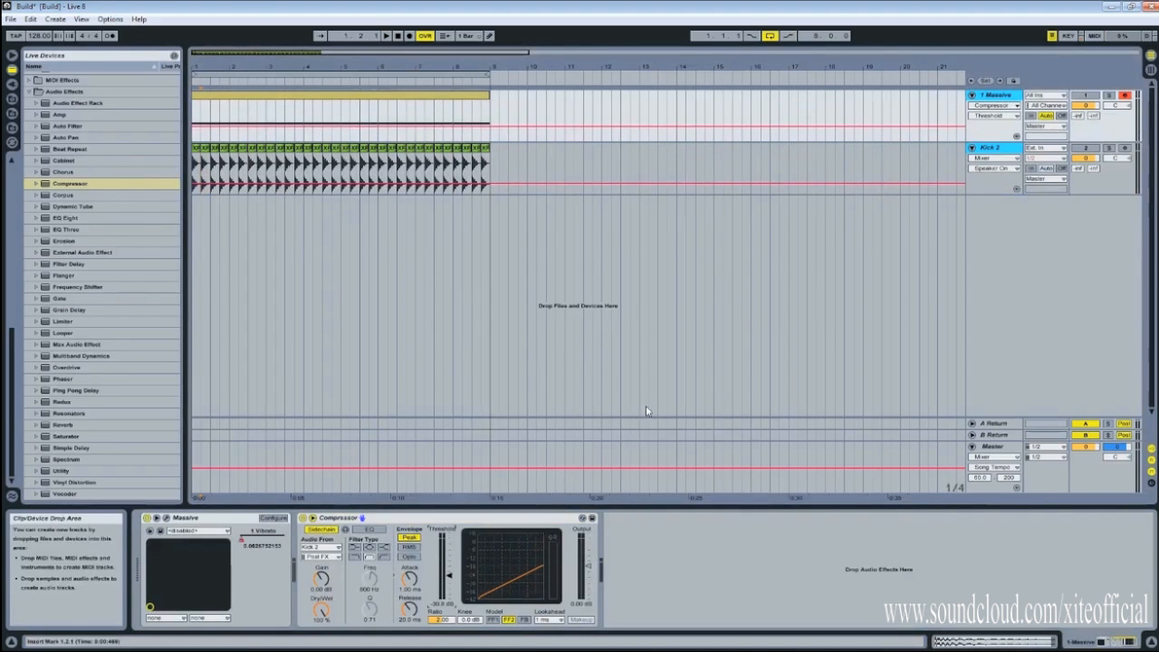
{"action": "left_click", "coordinate": [1085, 96]}
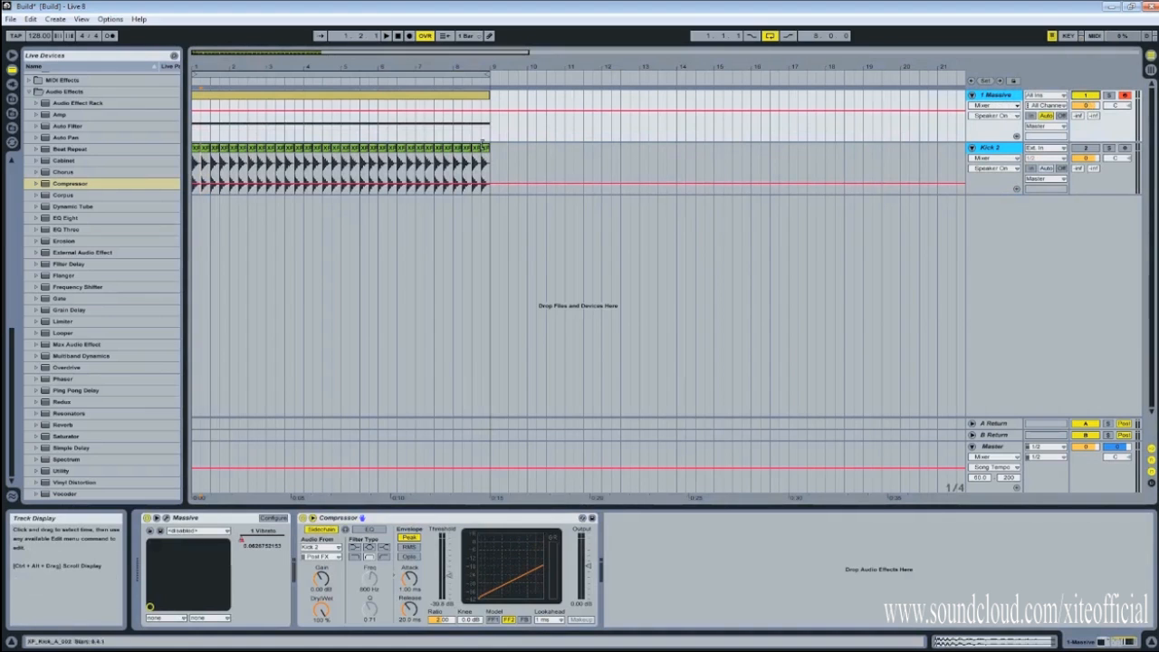
{"action": "left_click", "coordinate": [340, 127]}
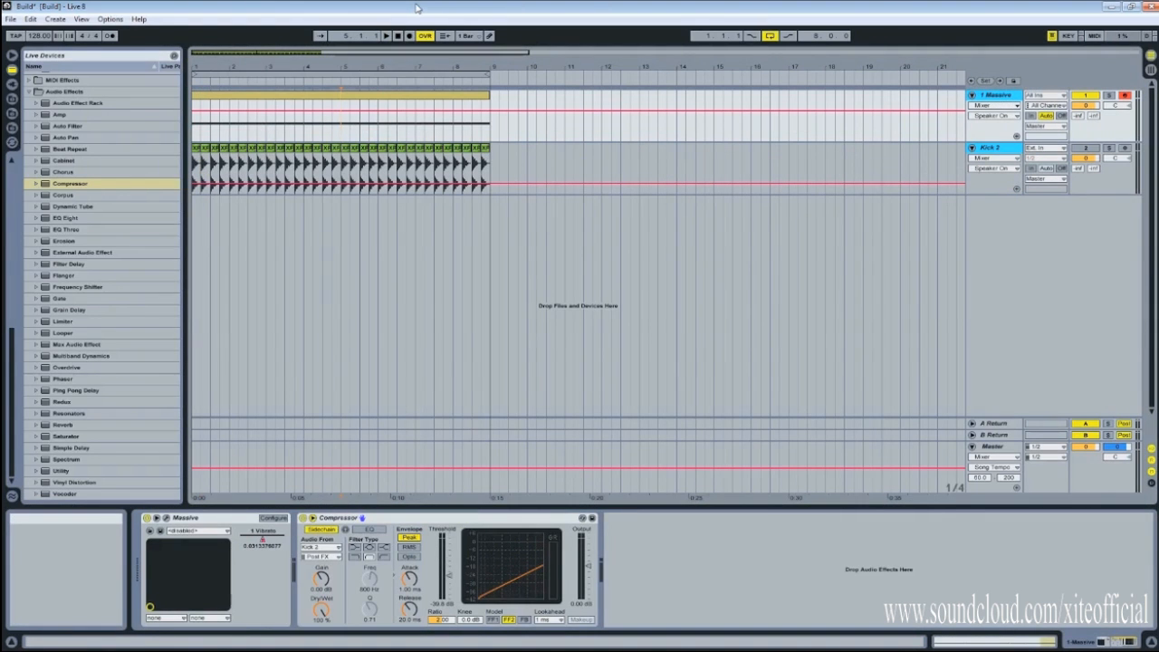
{"action": "key", "text": "space"}
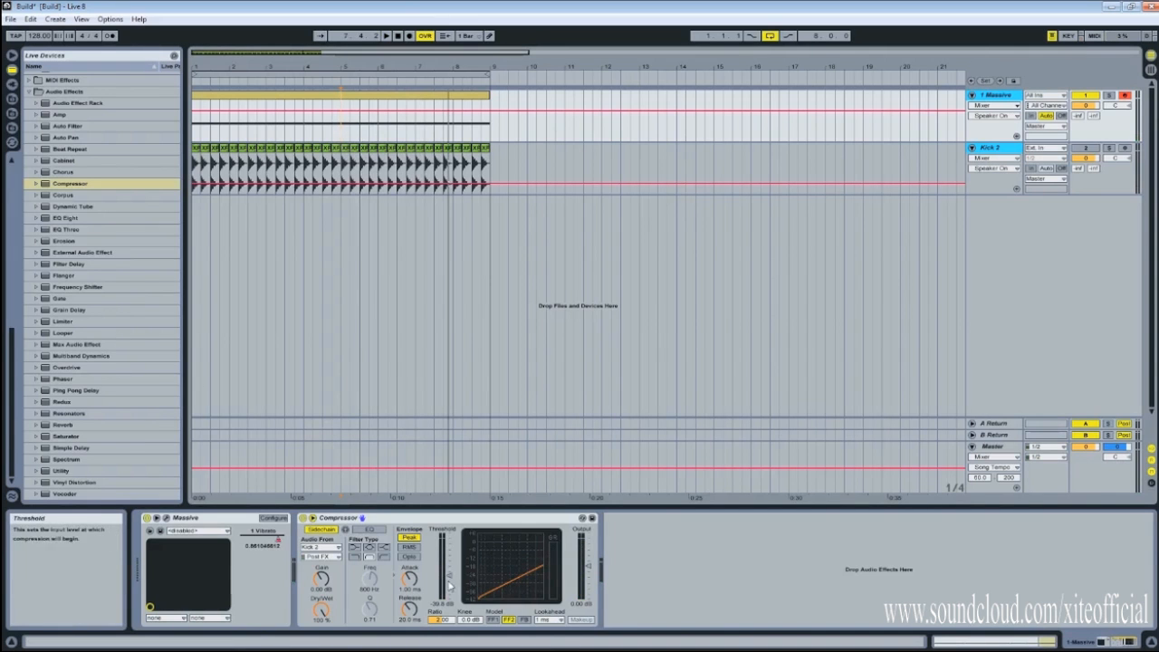
{"action": "mouse_move", "coordinate": [449, 575]}
{"action": "left_mouse_down"}
{"action": "mouse_move", "coordinate": [449, 586]}
{"action": "mouse_move", "coordinate": [451, 576]}
{"action": "left_mouse_up"}
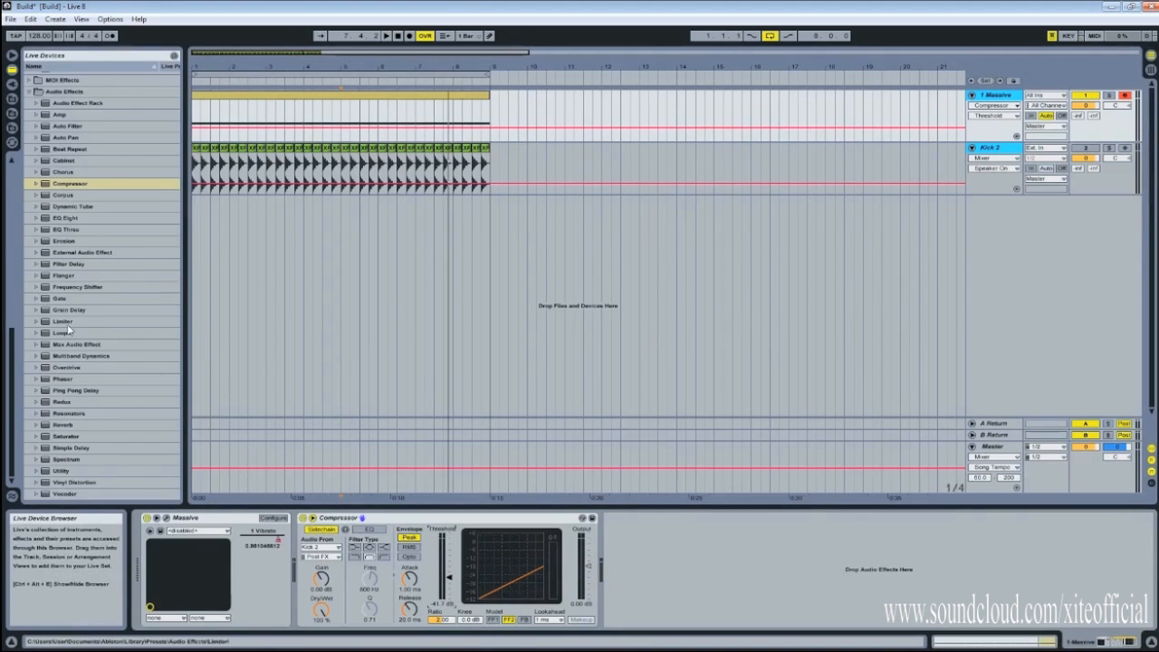
Load Flanger and Simple Delay onto the Massive track and move the Compressor to the end of the device chain.
{"action": "double_click", "coordinate": [64, 275]}
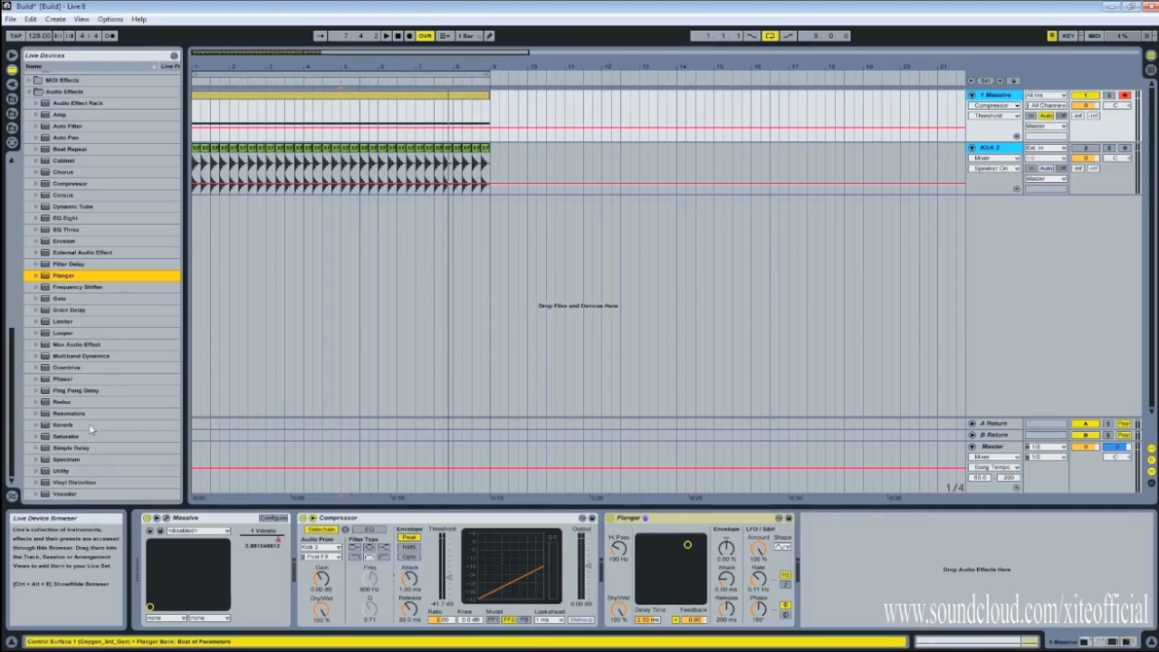
{"action": "left_click", "coordinate": [88, 428]}
{"action": "left_click", "coordinate": [76, 325]}
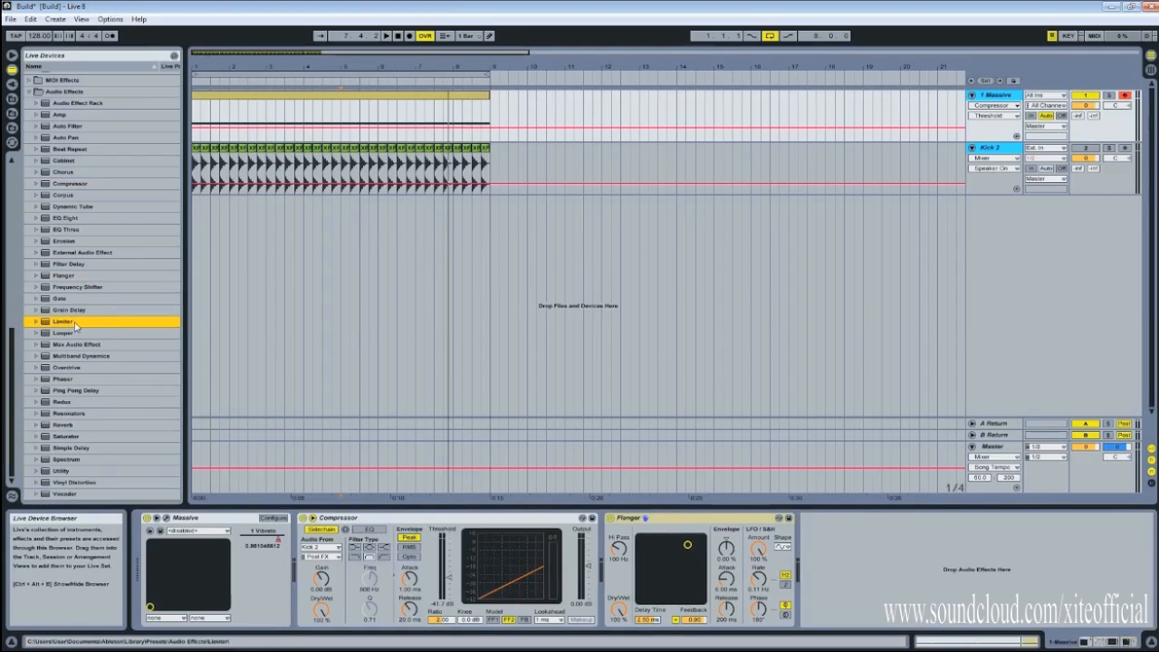
{"action": "double_click", "coordinate": [85, 448]}
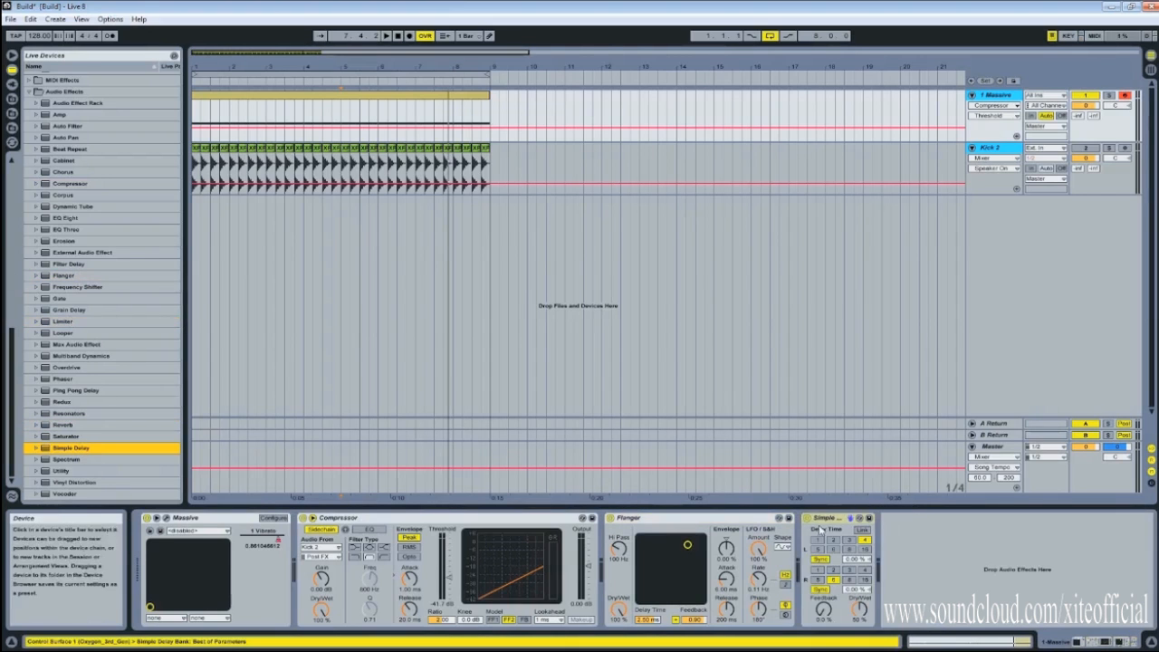
{"action": "left_click_drag", "start_coordinate": [524, 520], "coordinate": [906, 553]}
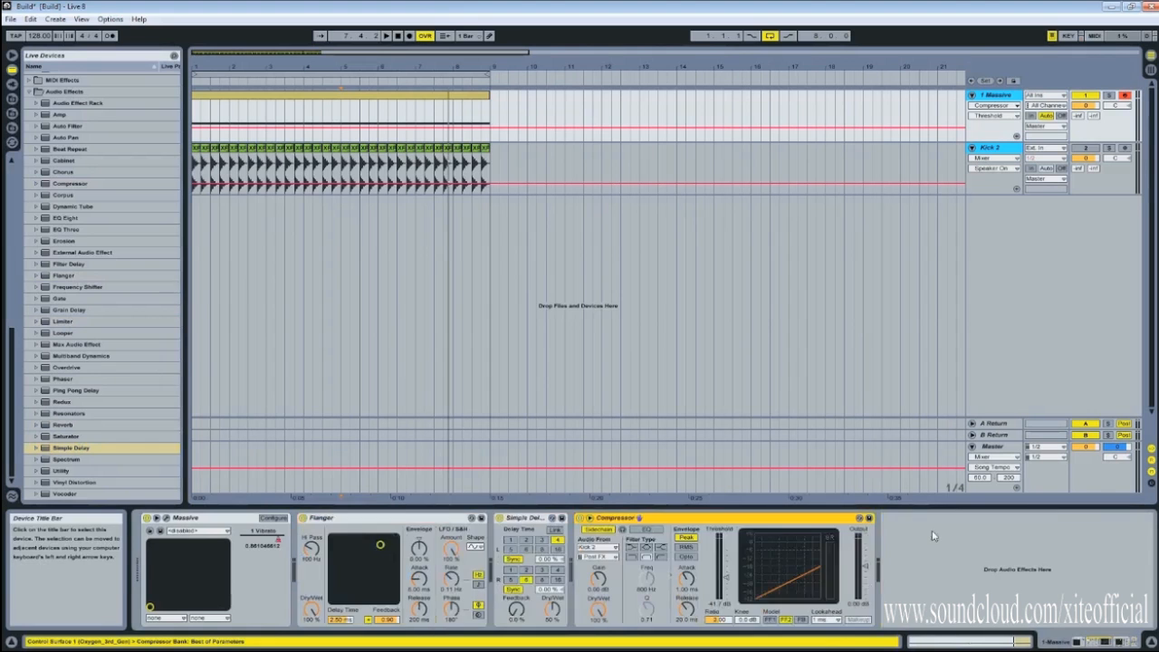
Switch off the Simple Delay device on the Massive track.
{"action": "left_click", "coordinate": [524, 524]}
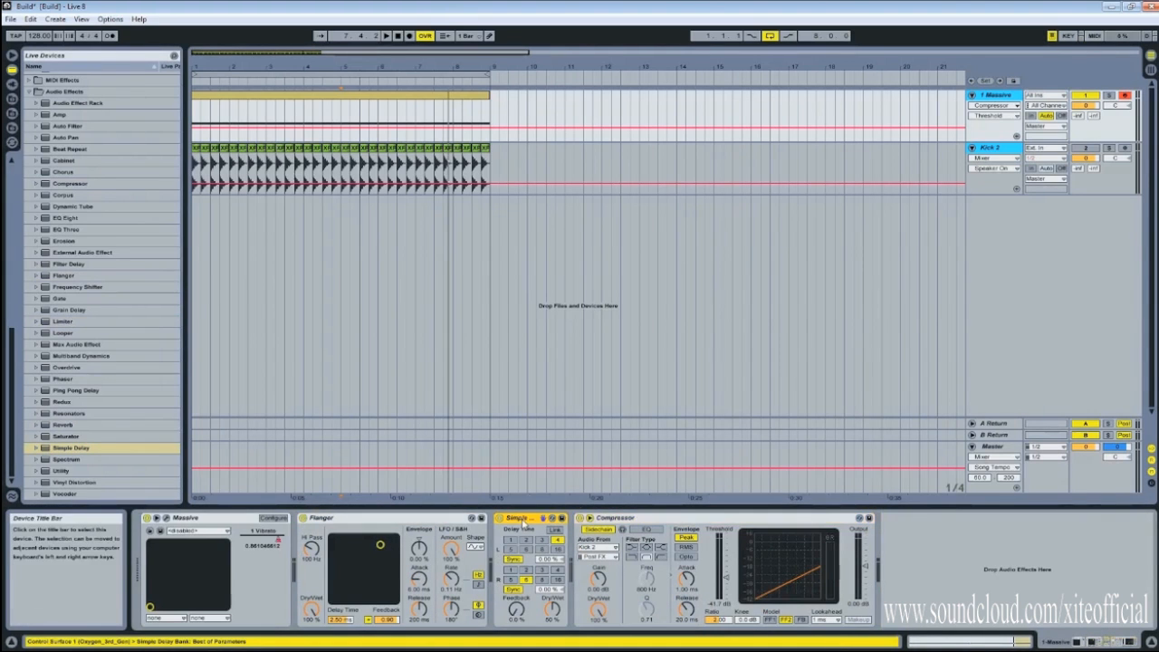
{"action": "left_click", "coordinate": [558, 616]}
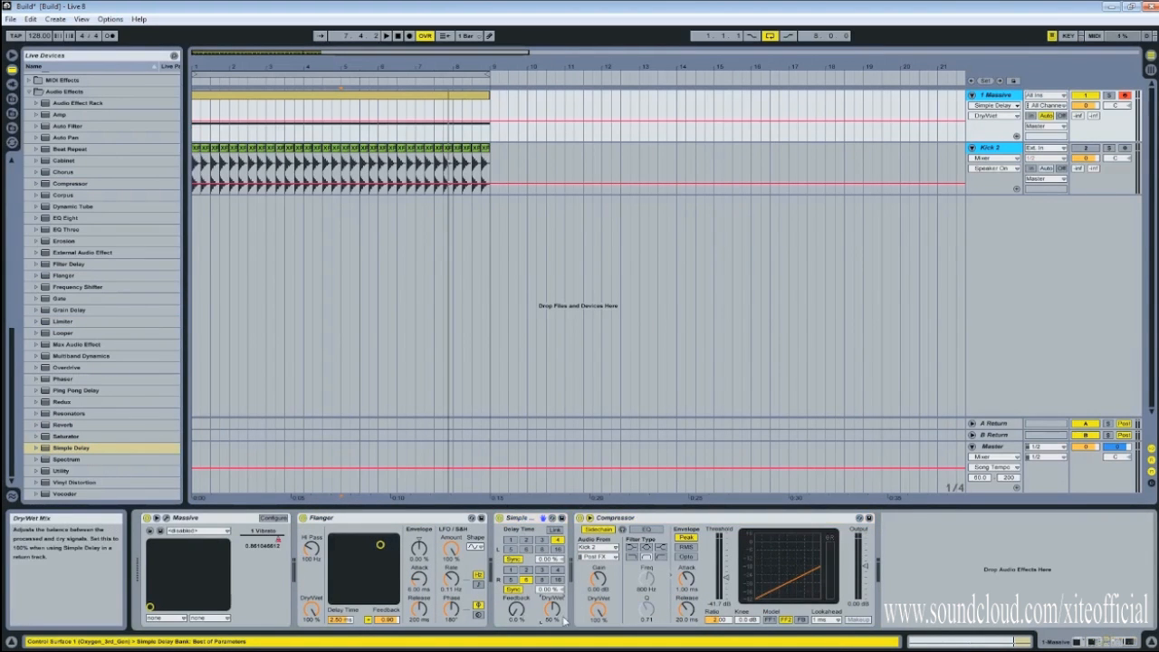
{"action": "left_click", "coordinate": [552, 523]}
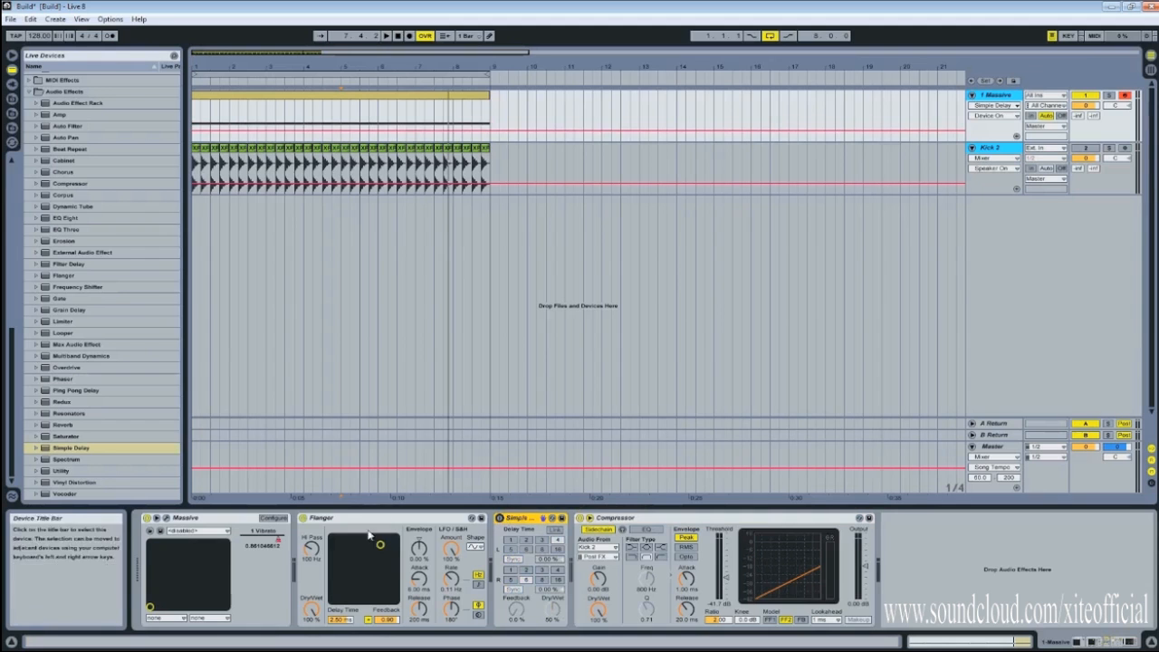
Change the Flanger's delay time and feedback during playback and switch Simple Delay back on.
{"action": "key", "text": "space"}
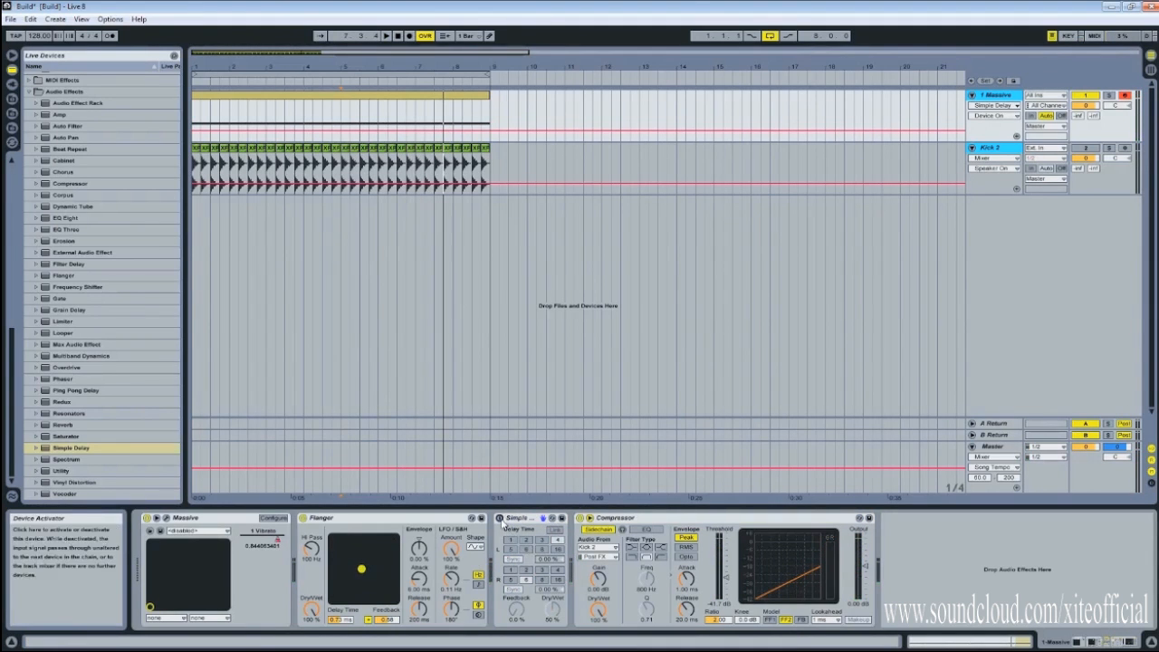
{"action": "left_click_drag", "start_coordinate": [331, 136], "coordinate": [359, 133]}
{"action": "left_click", "coordinate": [344, 137]}
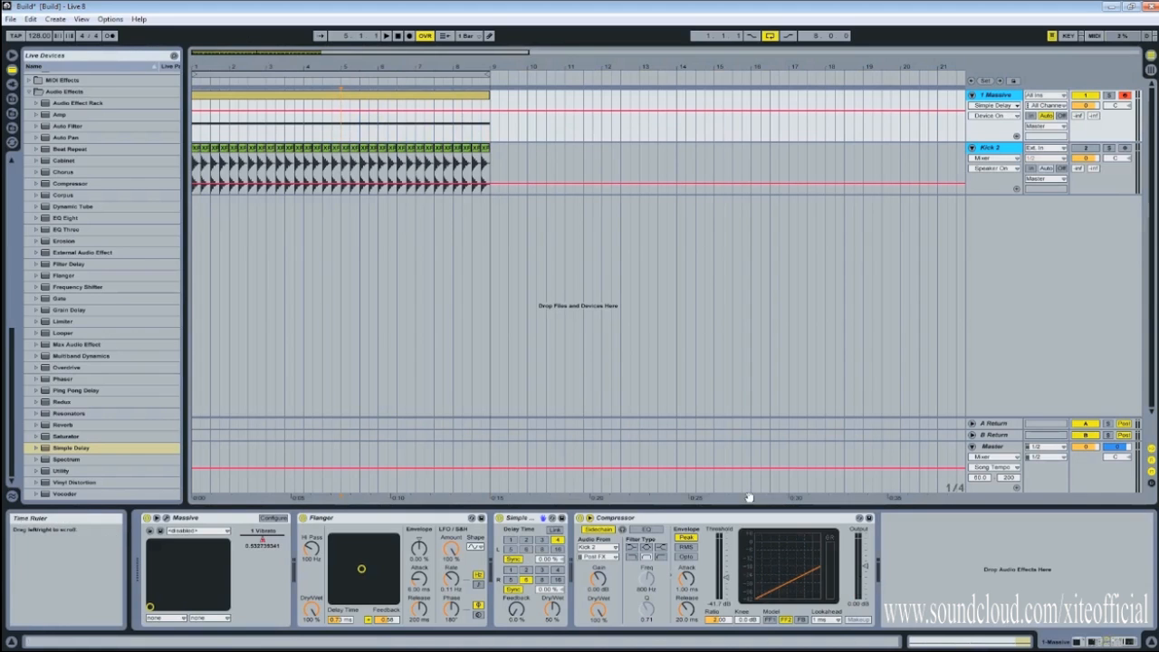
Play back the riser from bar 1 with the Flanger and Simple Delay active.
{"action": "left_click", "coordinate": [193, 136]}
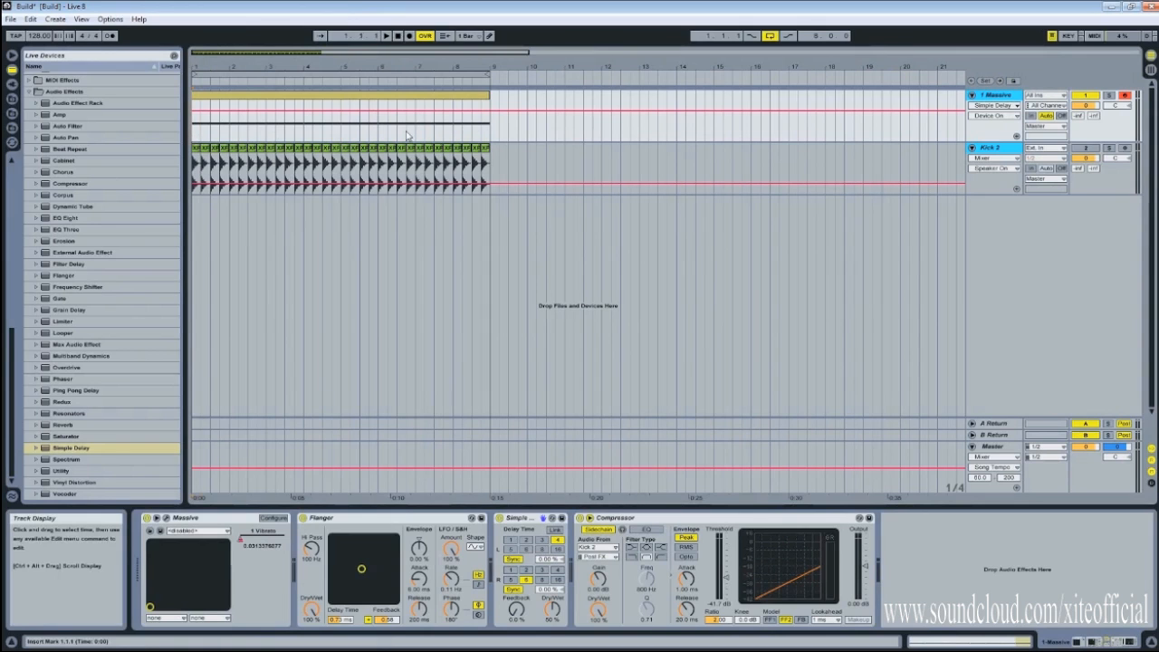
{"action": "key", "text": "space"}
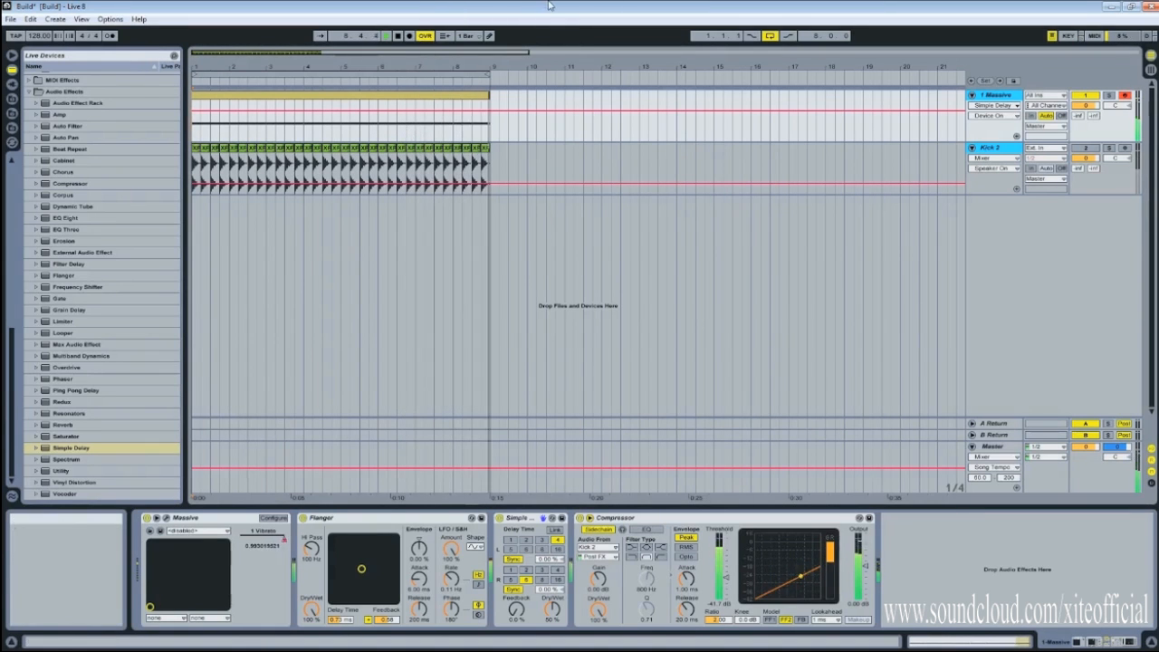
{"action": "key", "text": "space"}
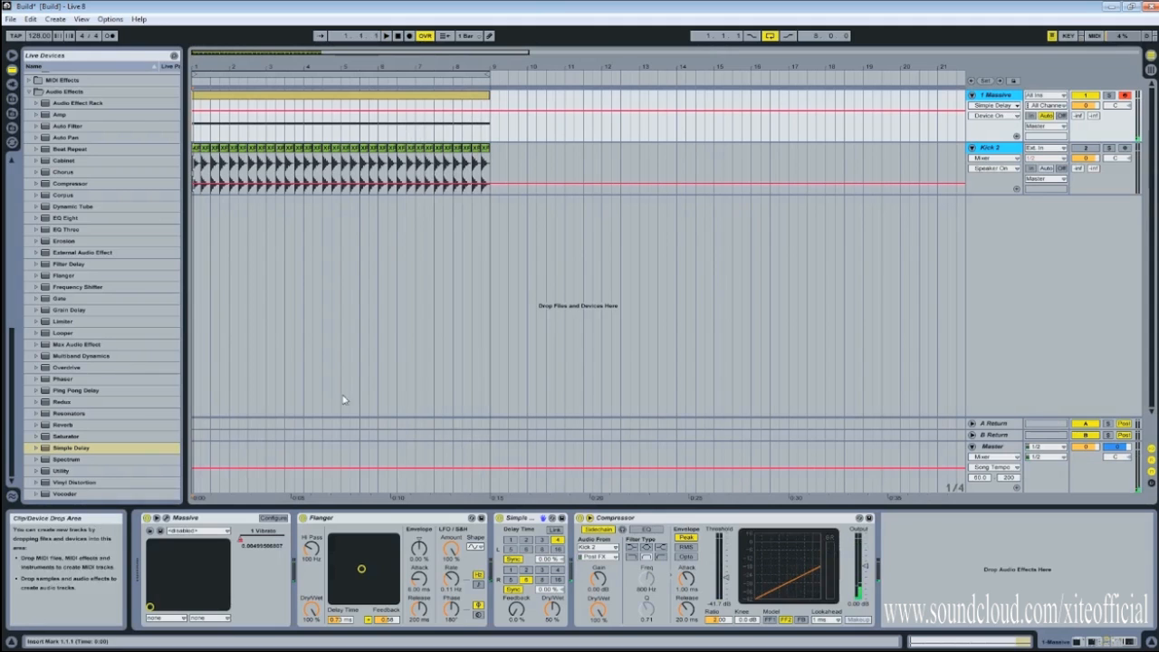
Load the dblue_Glitch_v1_3 plug-in after the Compressor on the Massive track and close its editor window.
{"action": "left_click", "coordinate": [11, 84]}
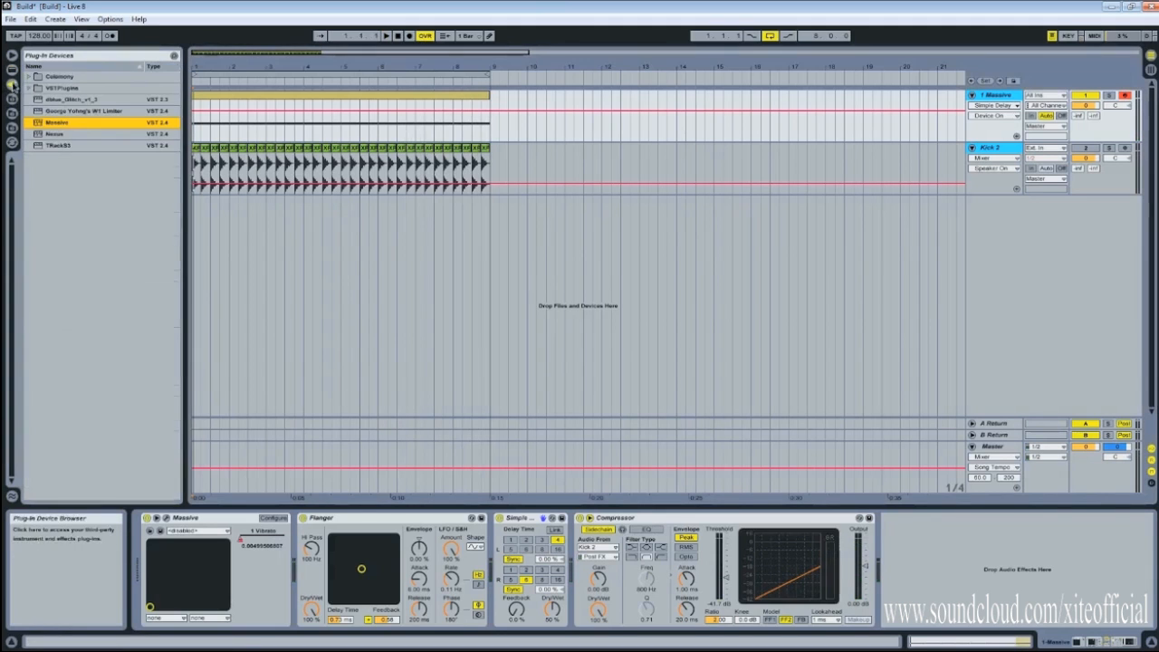
{"action": "left_click", "coordinate": [77, 99]}
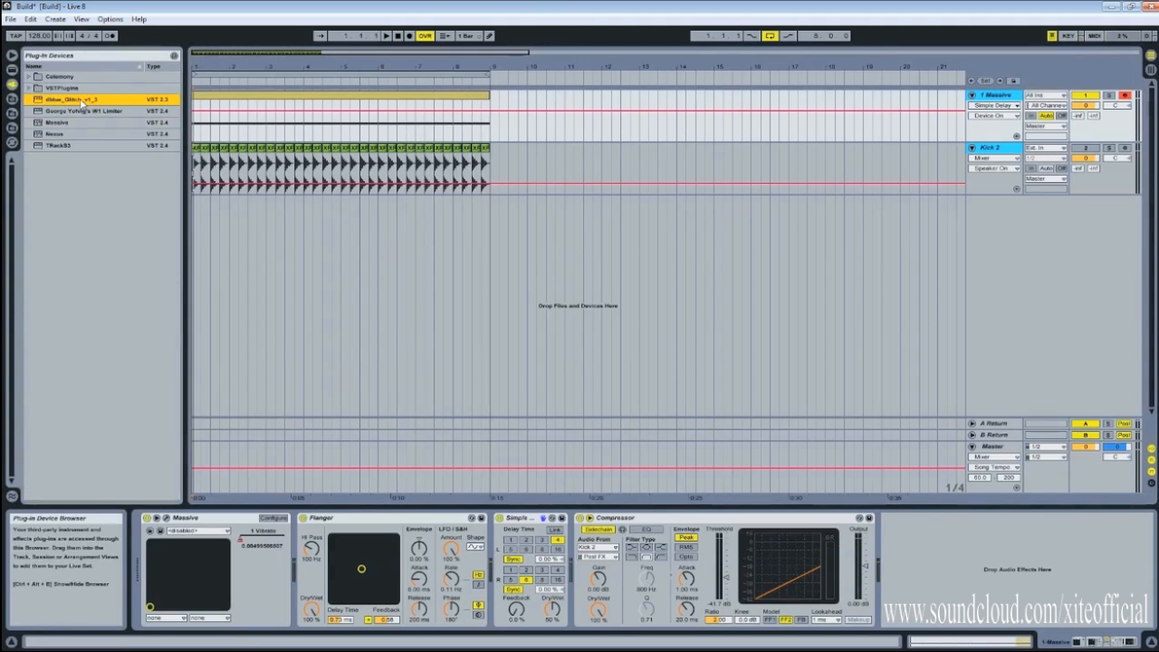
{"action": "left_click_drag", "start_coordinate": [82, 104], "coordinate": [918, 530]}
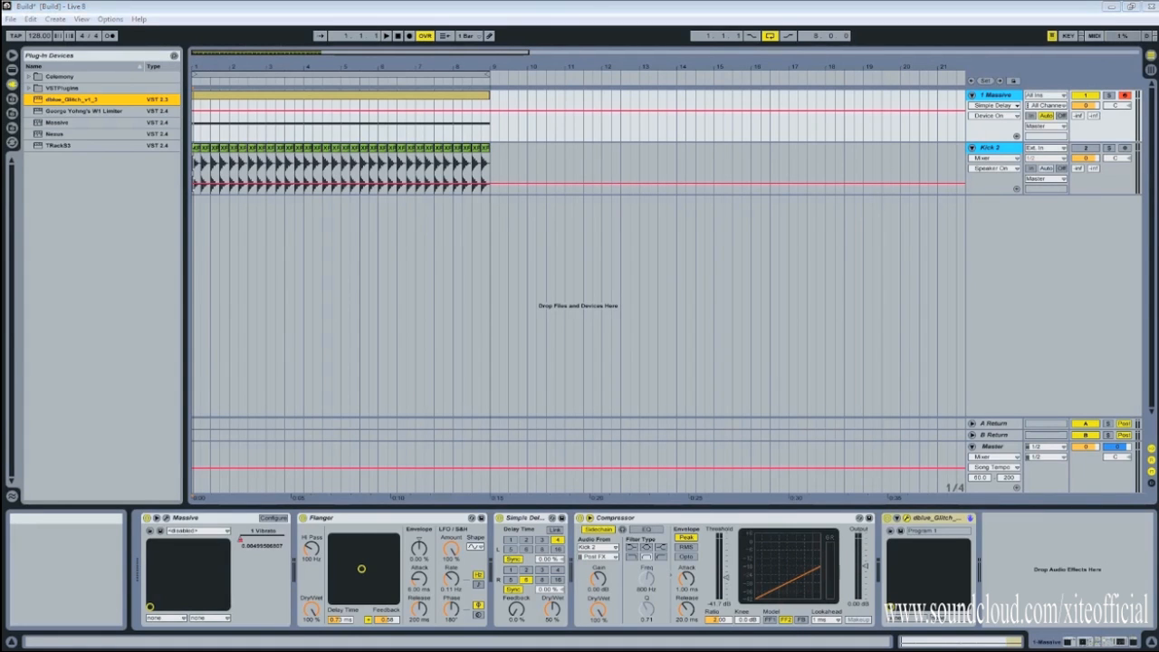
{"action": "left_click", "coordinate": [568, 6]}
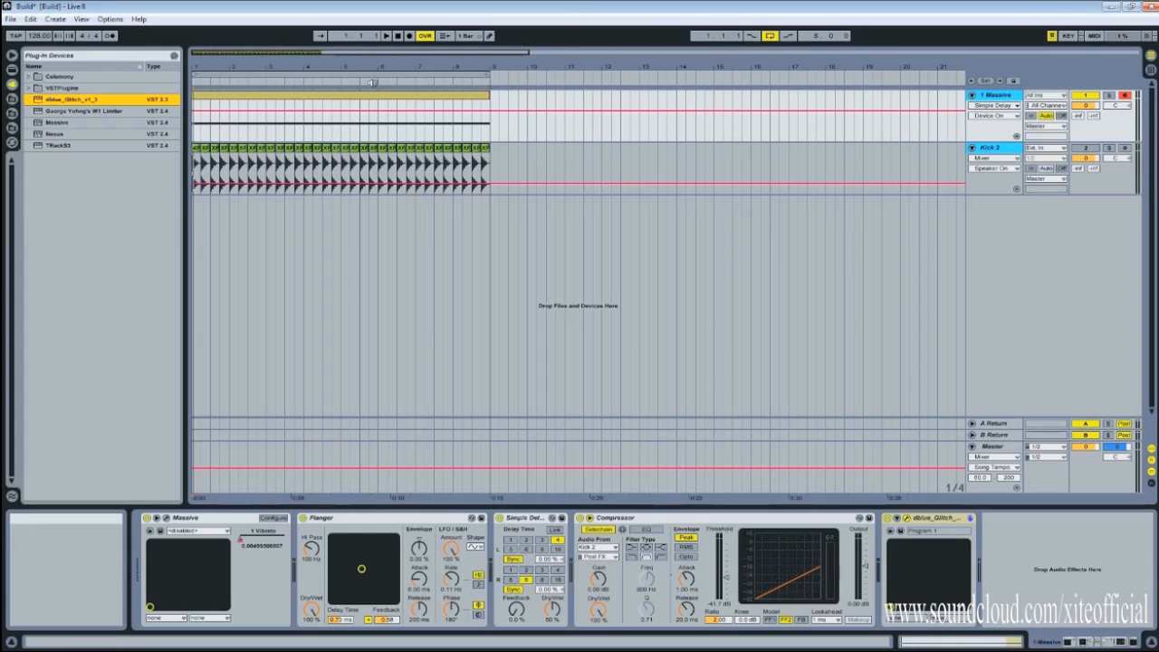
Audition the riser with the Glitch plug-in's gater pattern active on the Massive track.
{"action": "left_click", "coordinate": [342, 263]}
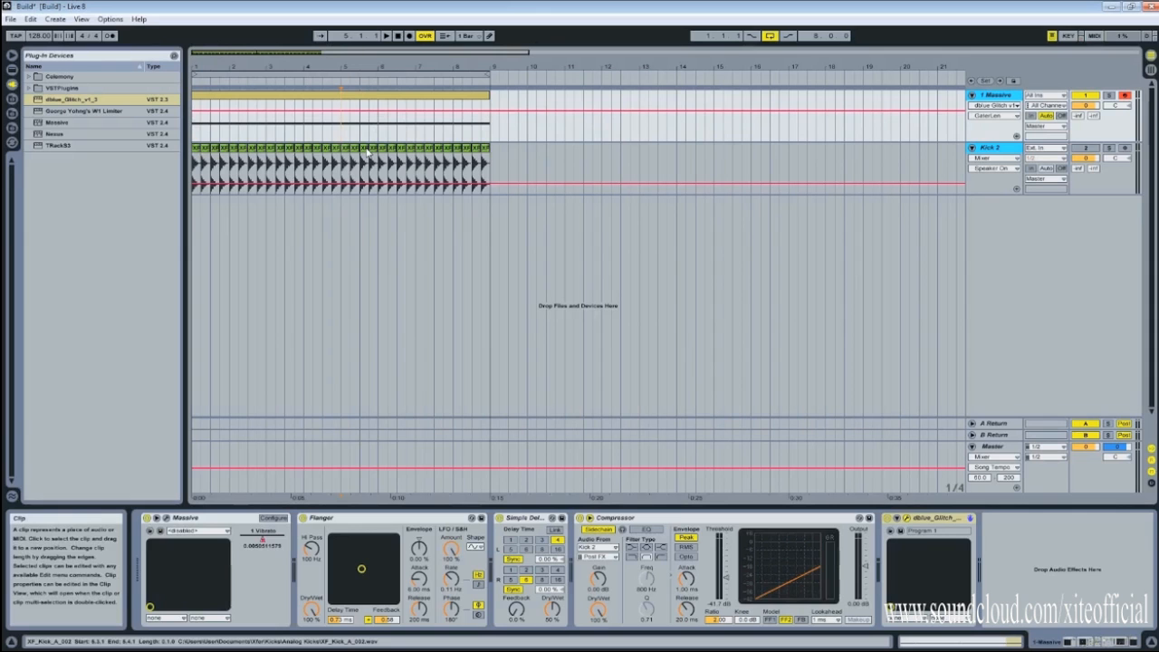
{"action": "key", "text": "space"}
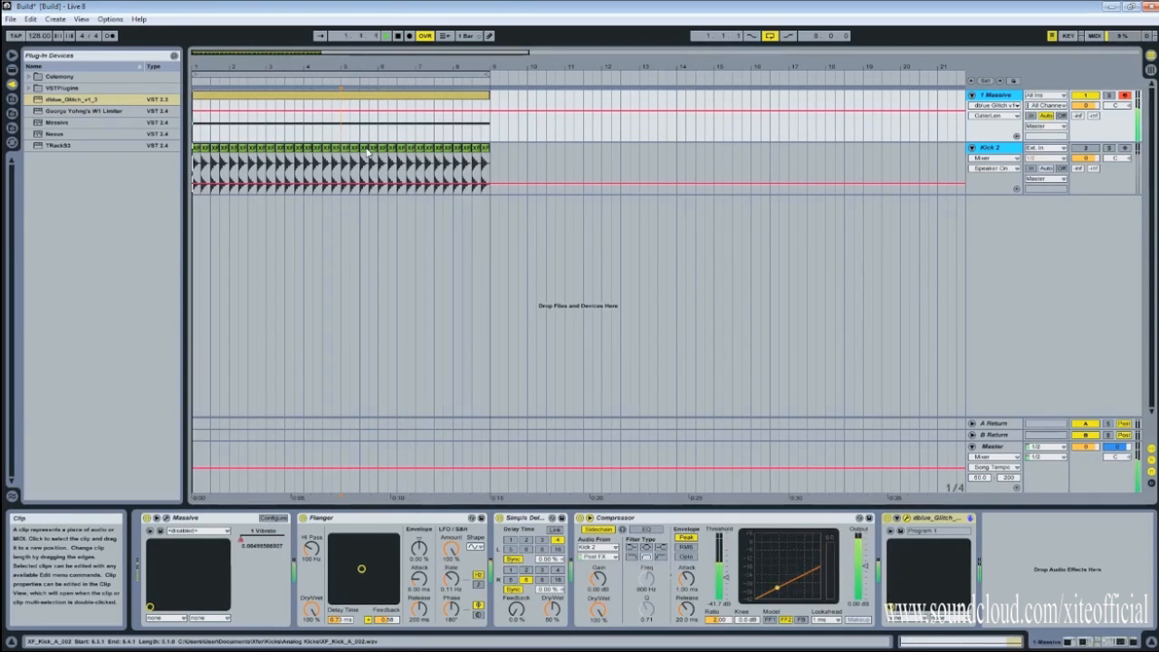
{"action": "key", "text": "space"}
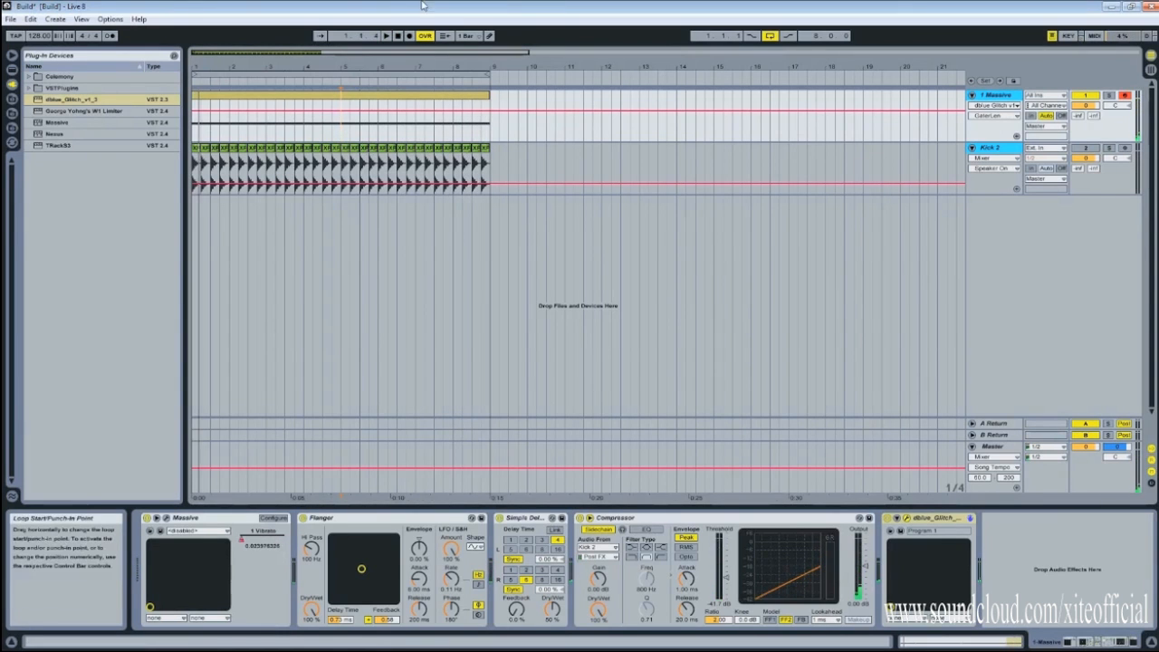
Fill every step of the Glitch plug-in's pattern with the white no-effect option in place of the gater, and close the editor.
{"action": "left_click", "coordinate": [907, 518]}
{"action": "left_click_drag", "start_coordinate": [584, 468], "coordinate": [531, 213]}
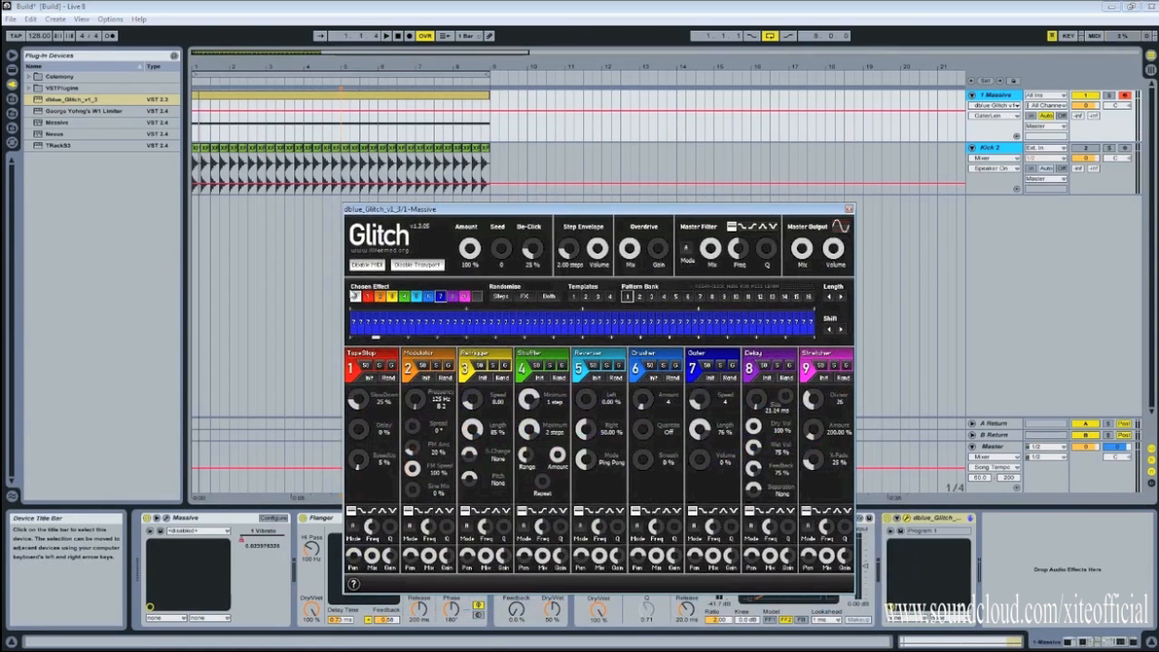
{"action": "left_click", "coordinate": [355, 297]}
{"action": "left_click_drag", "start_coordinate": [362, 321], "coordinate": [812, 323]}
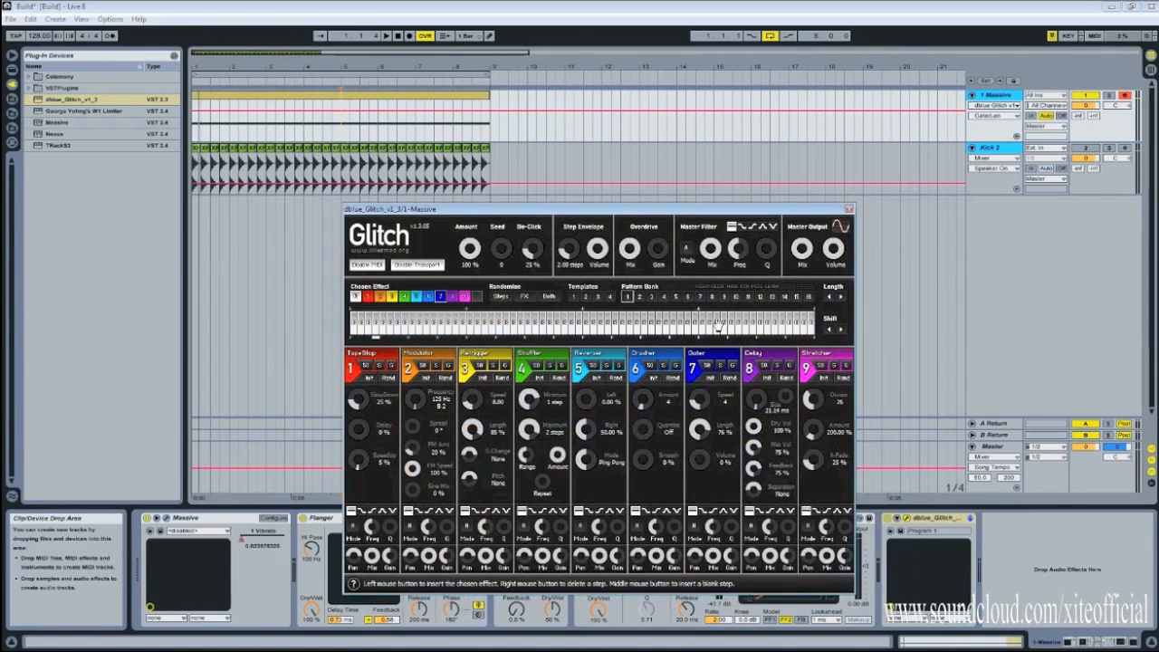
{"action": "mouse_move", "coordinate": [719, 324]}
{"action": "left_mouse_down"}
{"action": "mouse_move", "coordinate": [443, 317]}
{"action": "mouse_move", "coordinate": [828, 327]}
{"action": "left_mouse_up"}
{"action": "left_click", "coordinate": [849, 209]}
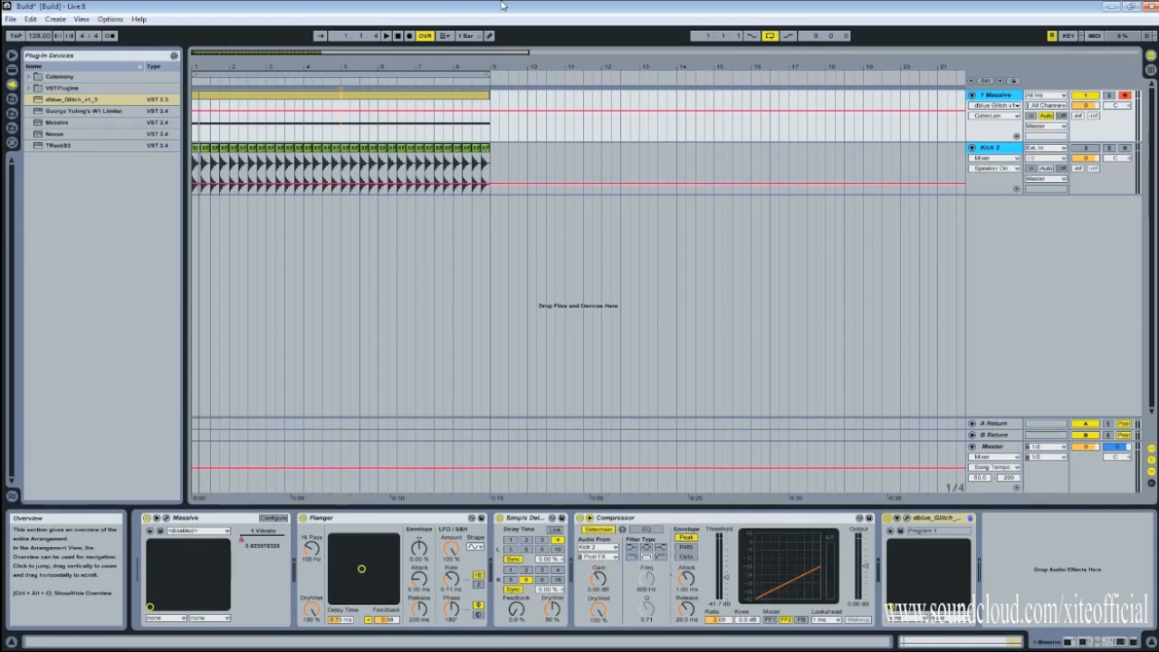
Set the insert marker at bar 9, at the end of the Kick 2 track's clips.
{"action": "left_click", "coordinate": [492, 174]}
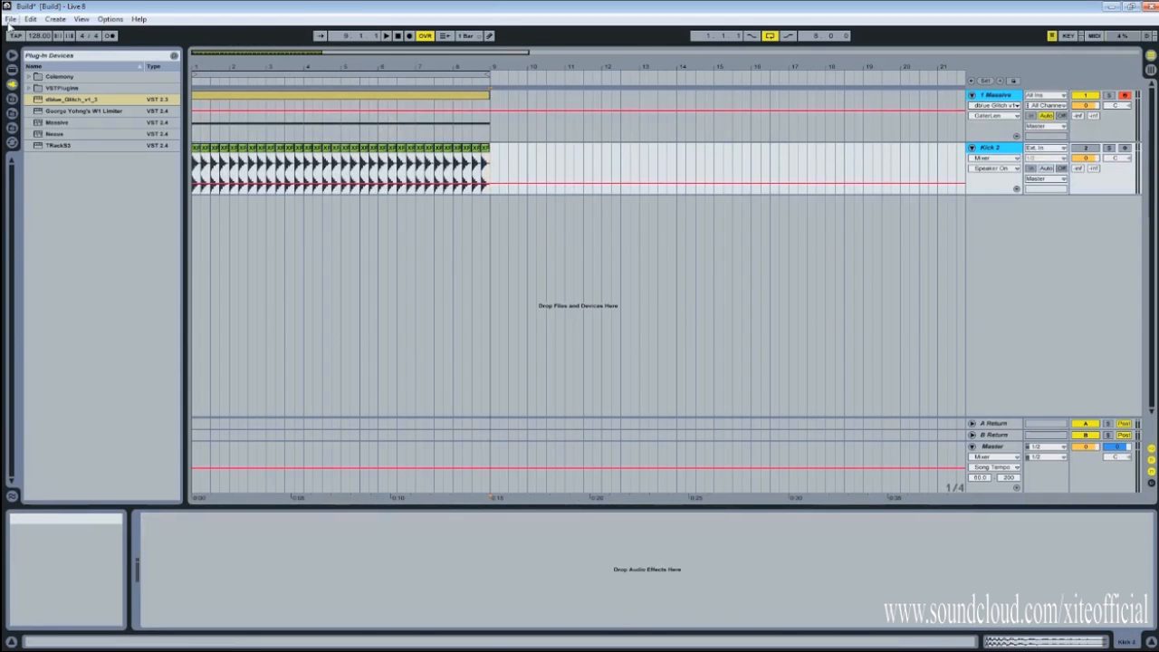